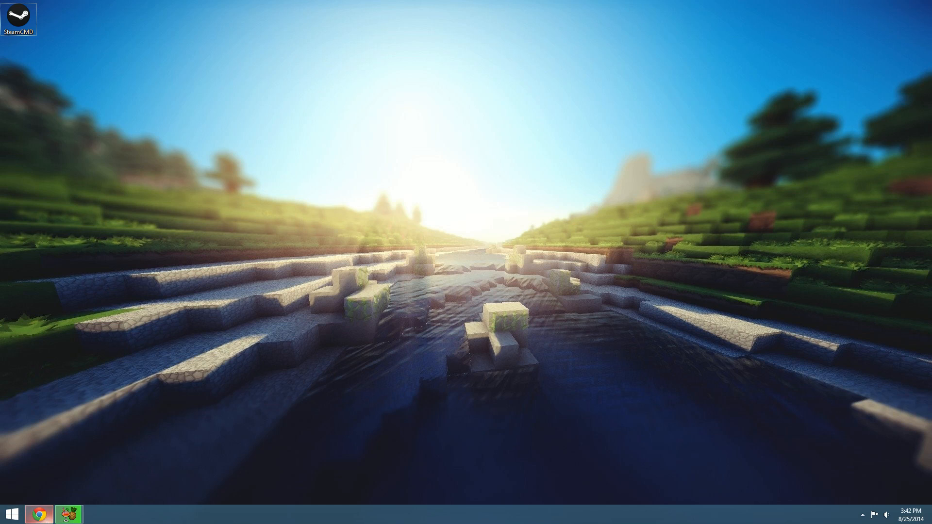
Create a new folder named Bukkit Server on the desktop
click(39, 514)
click(626, 82)
right_click(12, 63)
mouse_move(97, 179)
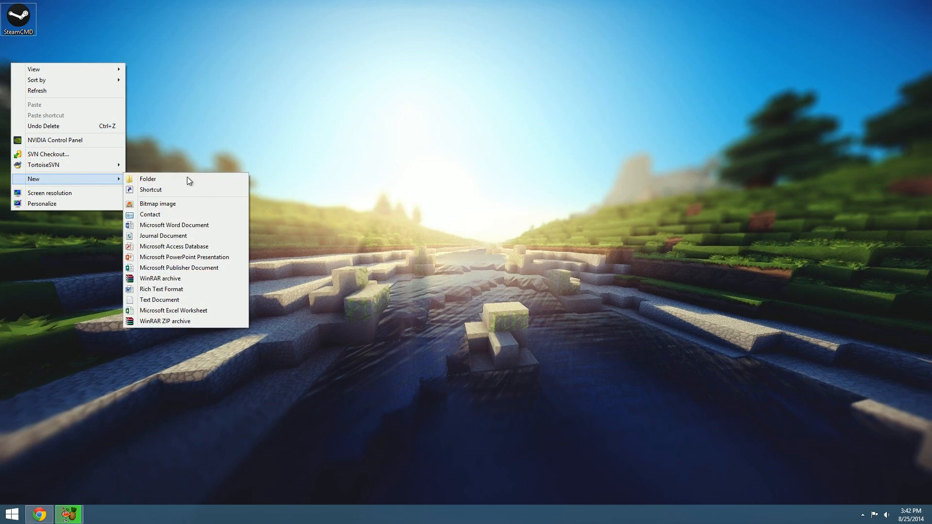
click(164, 177)
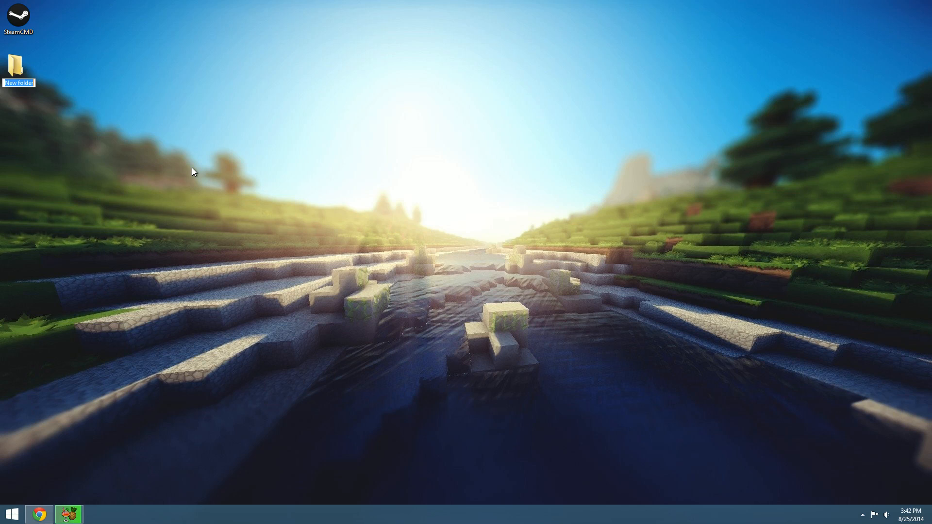
text(Bukkit Server)
key(Return)
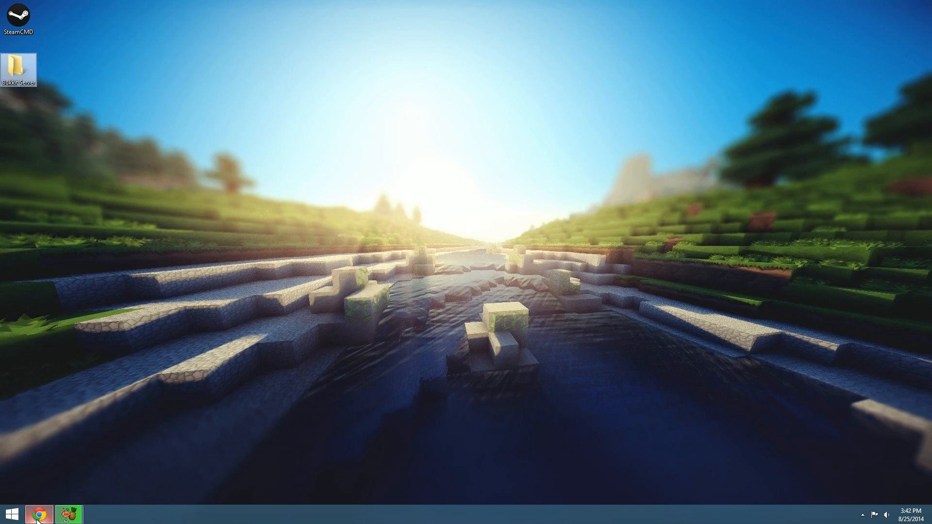
Switch to Chrome, download the CraftBukkit Beta Build 1.7.9-R0.2 and keep the jar file
mouse_move(49, 517)
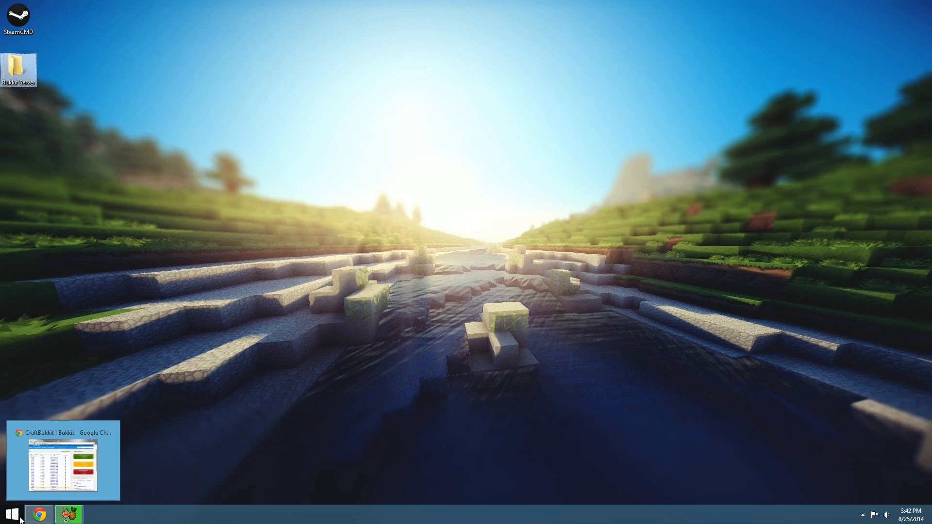
click(42, 515)
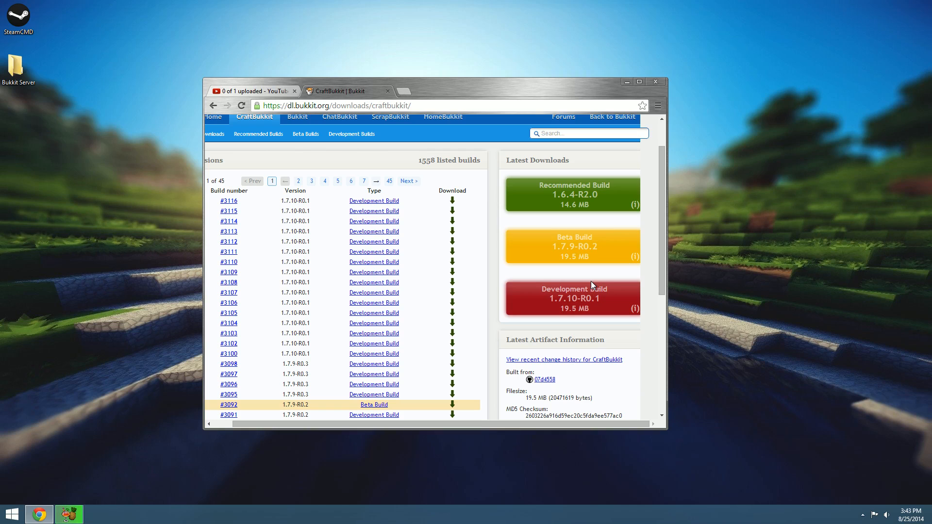
click(576, 254)
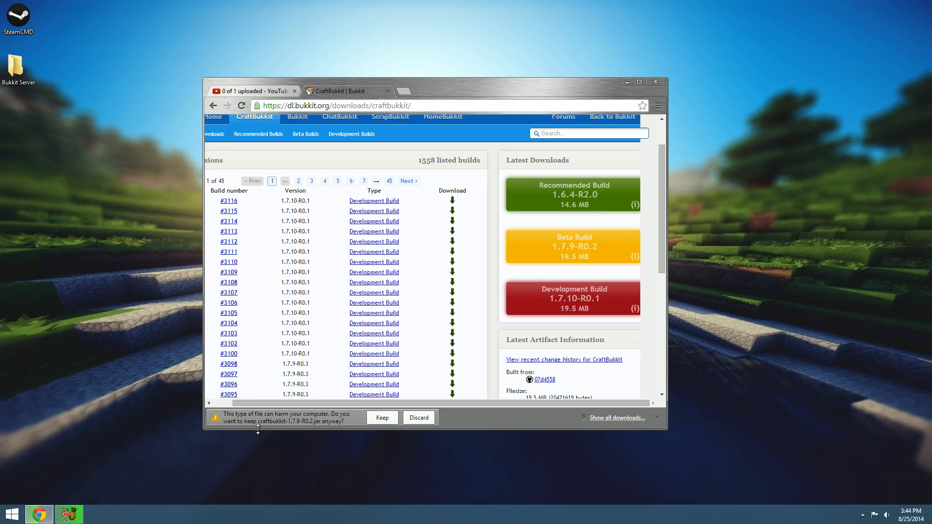
click(382, 419)
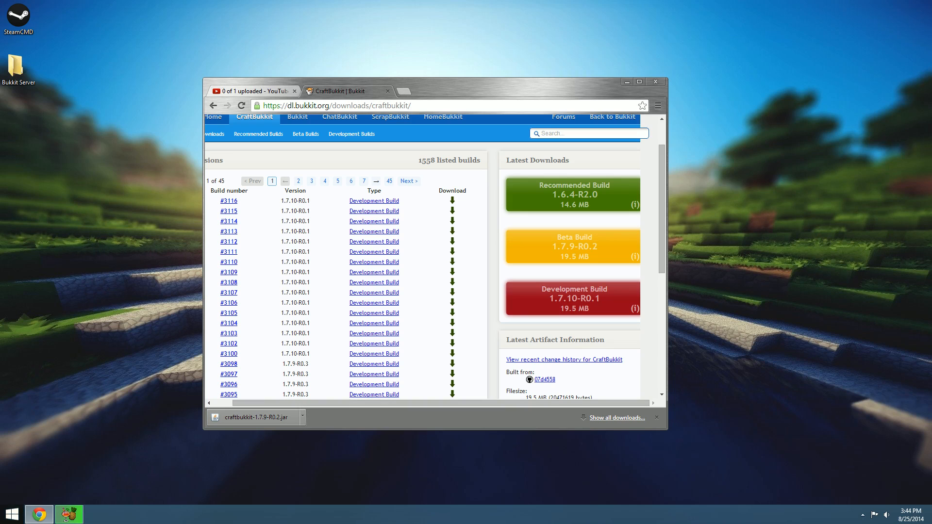
Move craftbukkit-1.7.9-R0.2 from the Downloads folder to the desktop, closing Downloads and clearing the browser out of view
key(super)
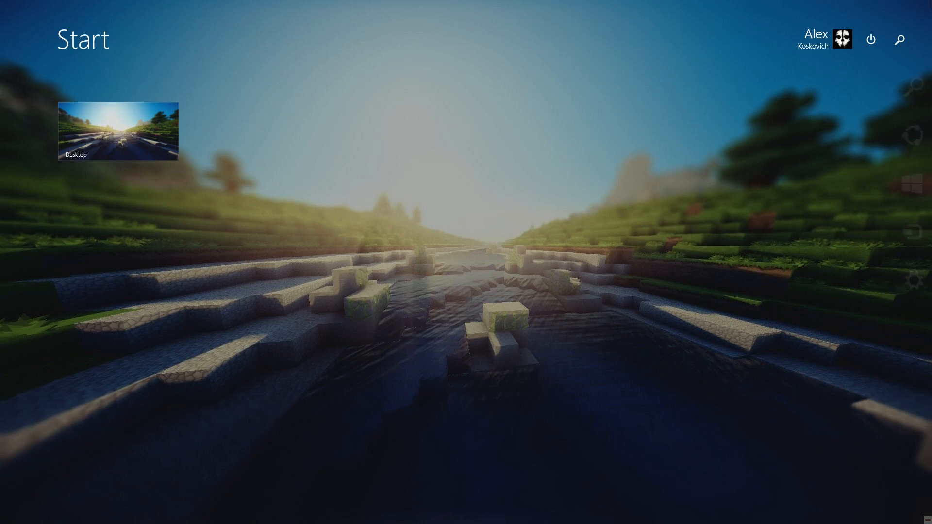
text(downloads)
key(Return)
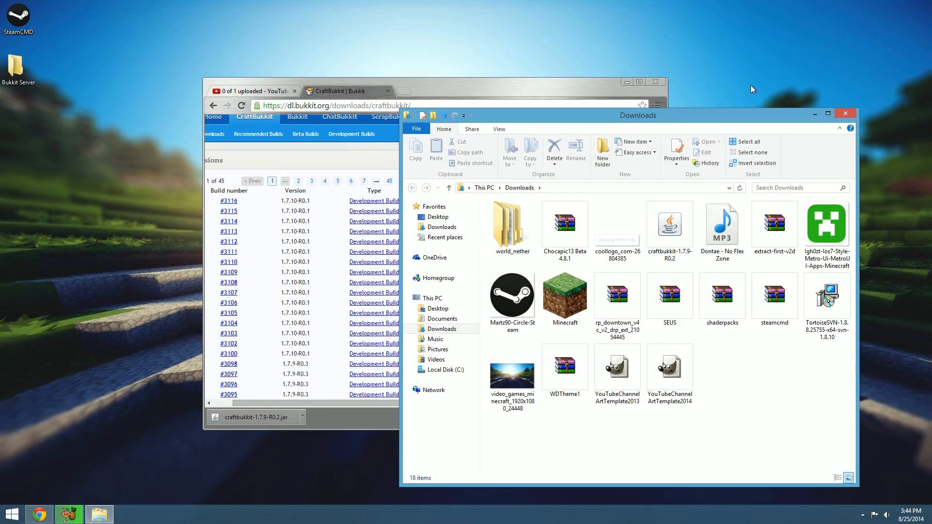
click(662, 245)
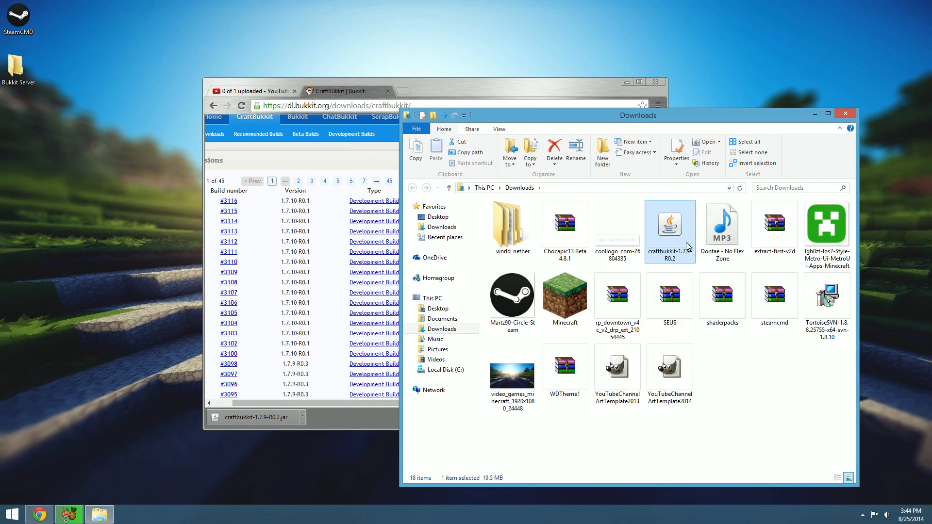
drag(666, 233, 155, 292)
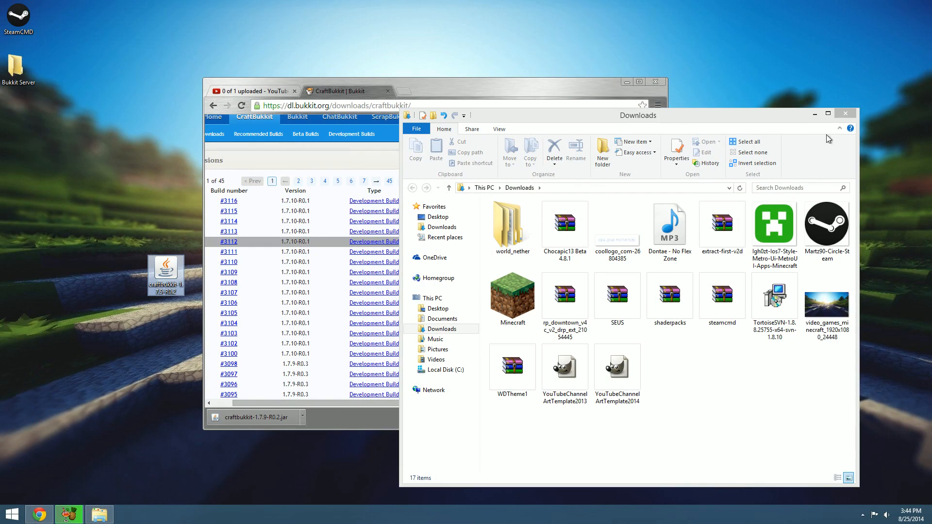
click(847, 114)
click(626, 83)
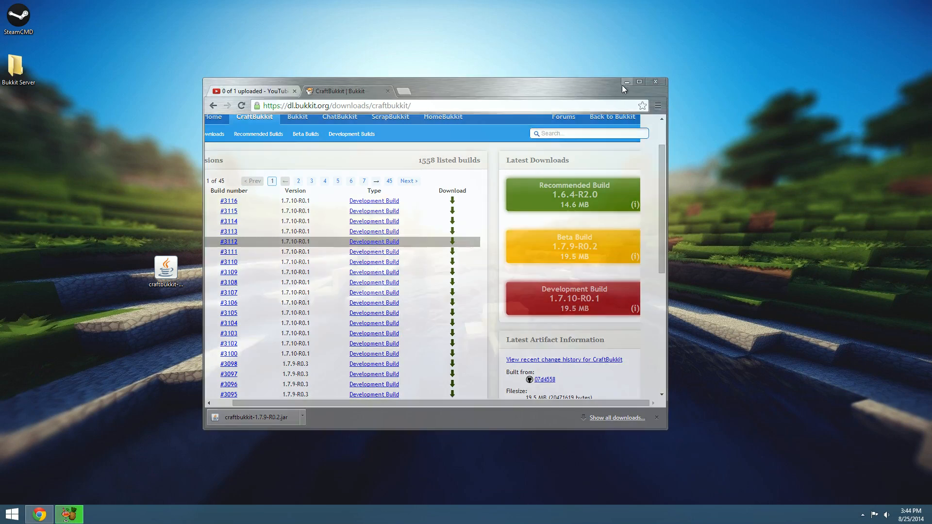
Move the craftbukkit-1.7.9-R0.2 file from the desktop into the Bukkit Server folder
click(181, 273)
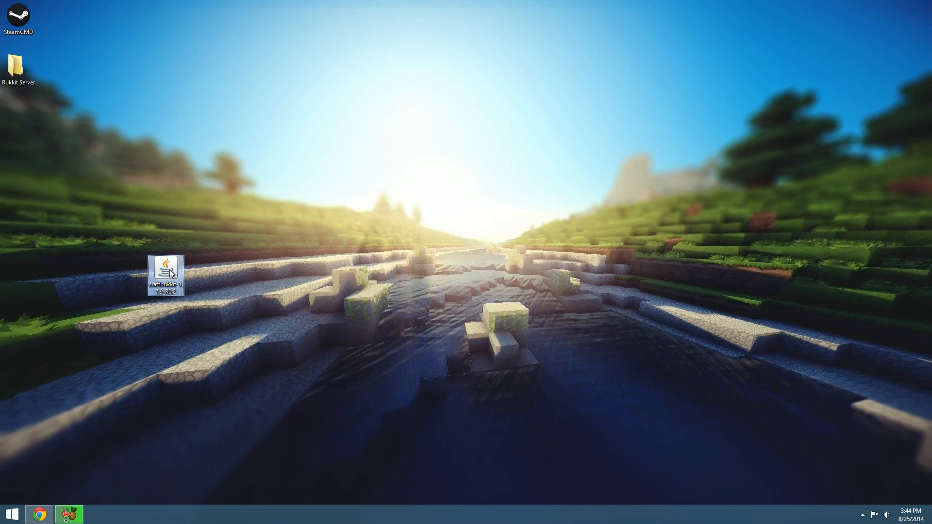
drag(182, 272, 95, 156)
drag(45, 92, 19, 77)
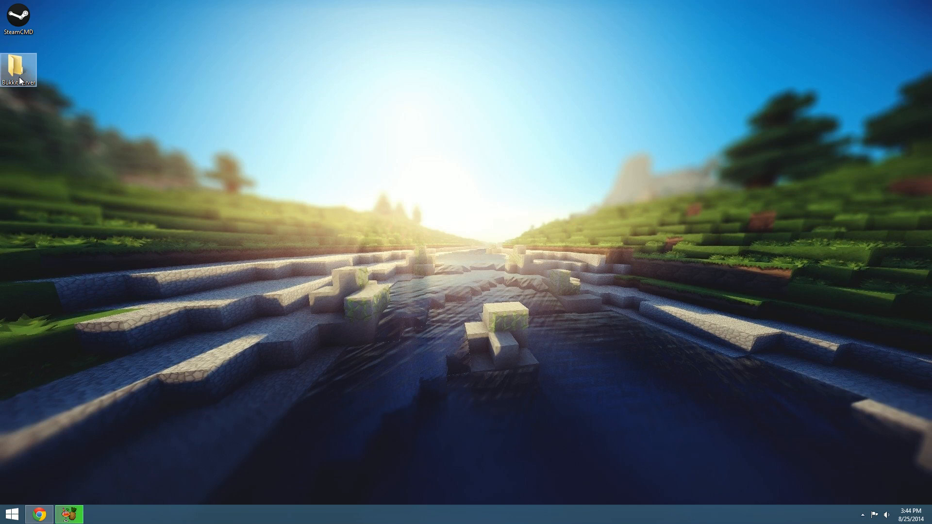
Open the Bukkit Server folder and create a new text document in it
double_click(19, 77)
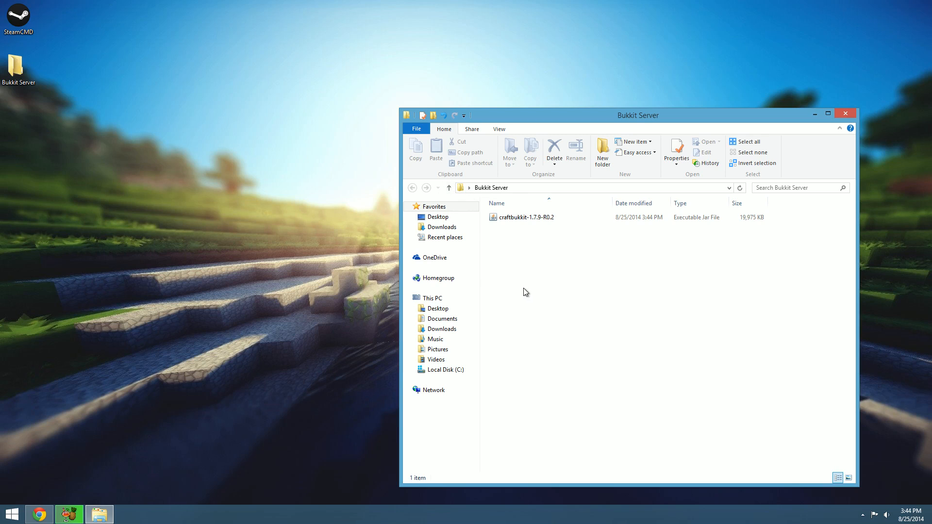
right_click(553, 276)
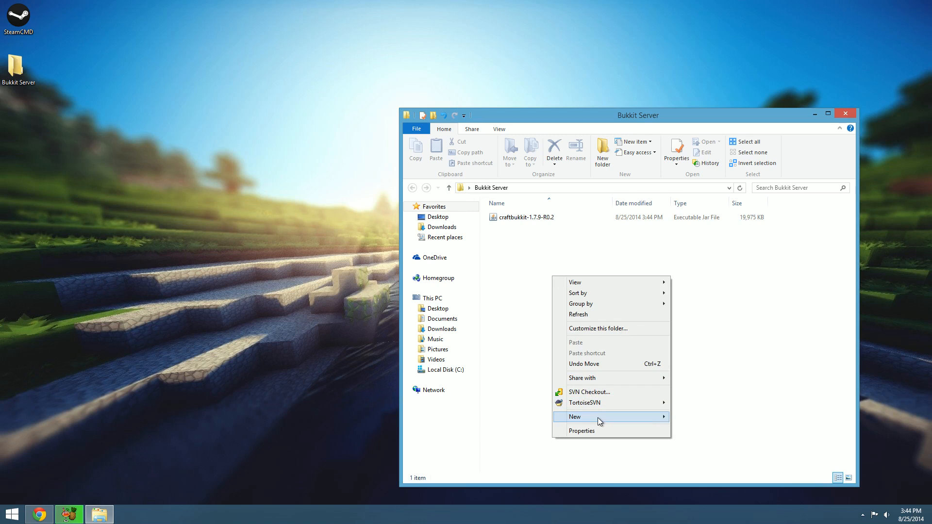
mouse_move(598, 418)
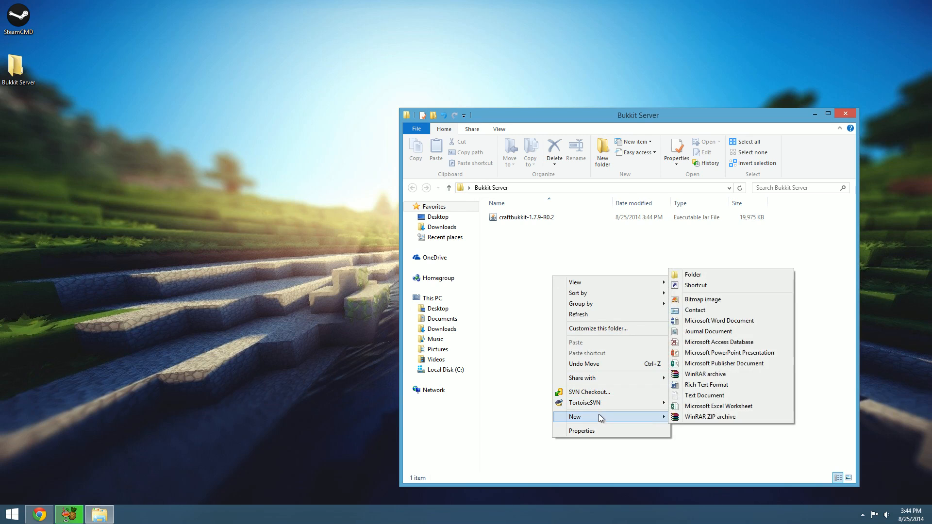
click(714, 395)
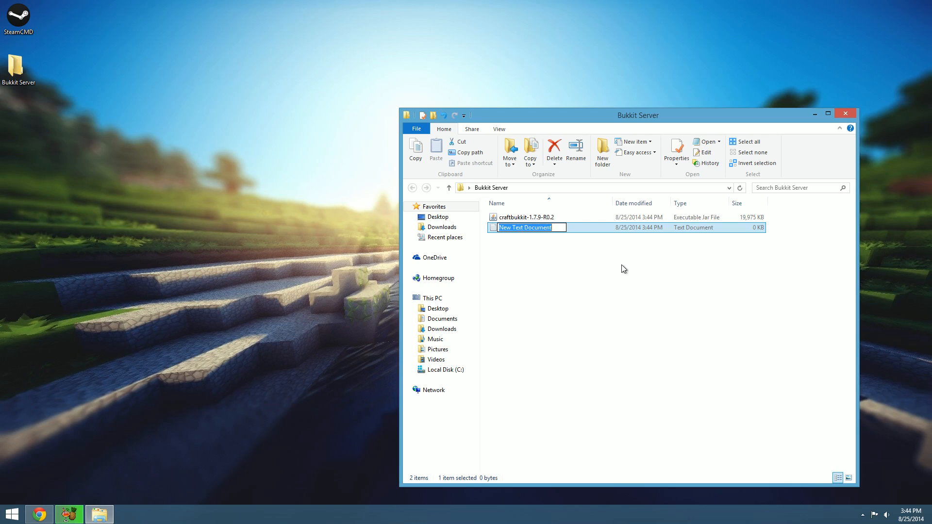
text(SRu)
key(BackSpace)
key(BackSpace)
key(BackSpace)
text(Run)
key(BackSpace)
key(BackSpace)
key(BackSpace)
text(Activate)
key(BackSpace)
key(BackSpace)
key(BackSpace)
key(BackSpace)
key(BackSpace)
key(BackSpace)
key(BackSpace)
key(BackSpace)
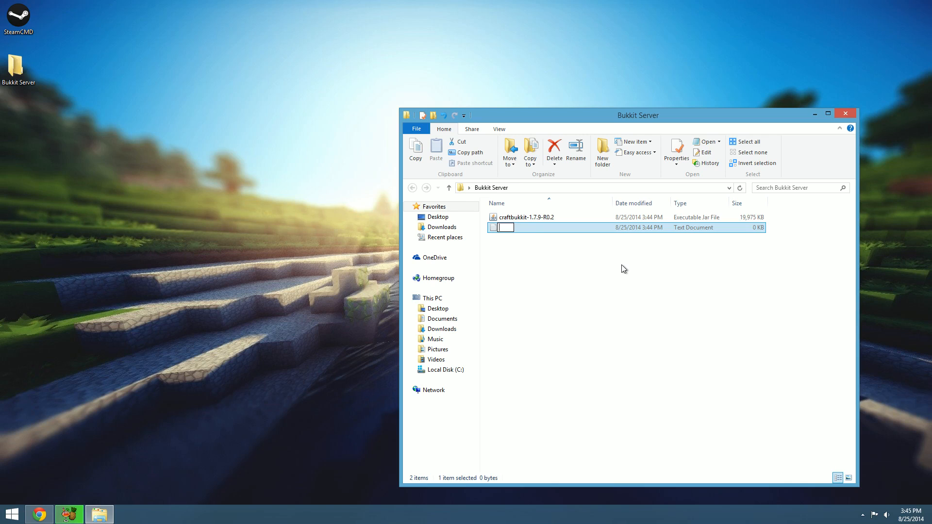
Name the new text document Run and open it for editing
text(Run)
key(Return)
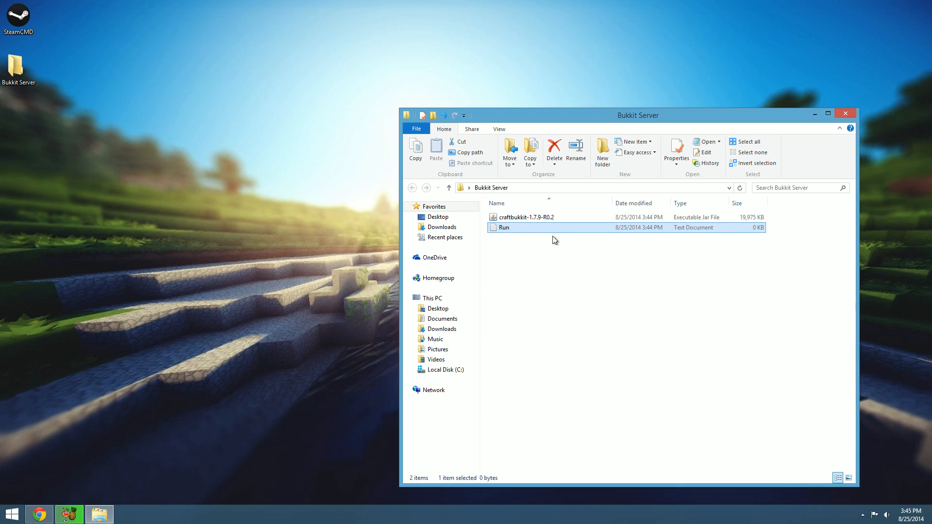
double_click(549, 229)
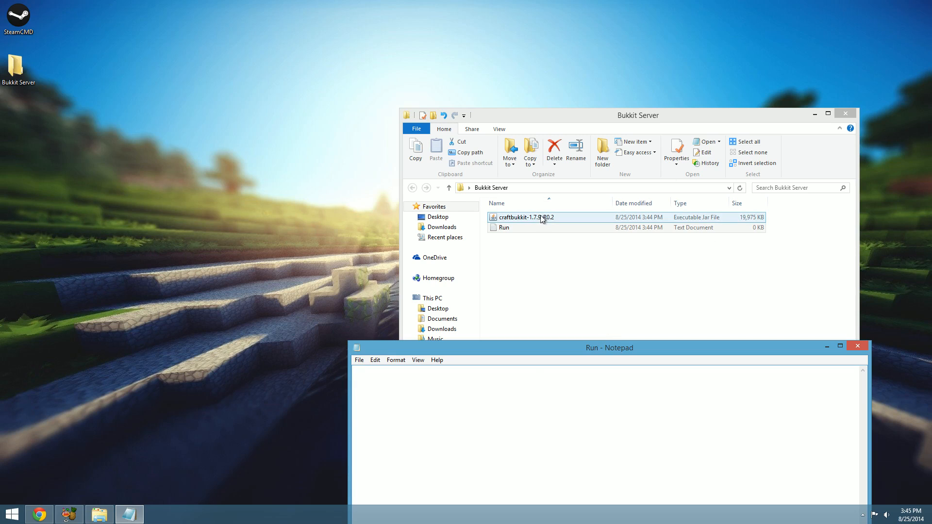
Paste the launch lines "java -Xmx1024M -jar craftbukkit.jar -o true" and "PAUSE" into the Run document and point out the memory value
text(java -Xmx1024M -jar craftbukkit.jar -o true PAUSE)
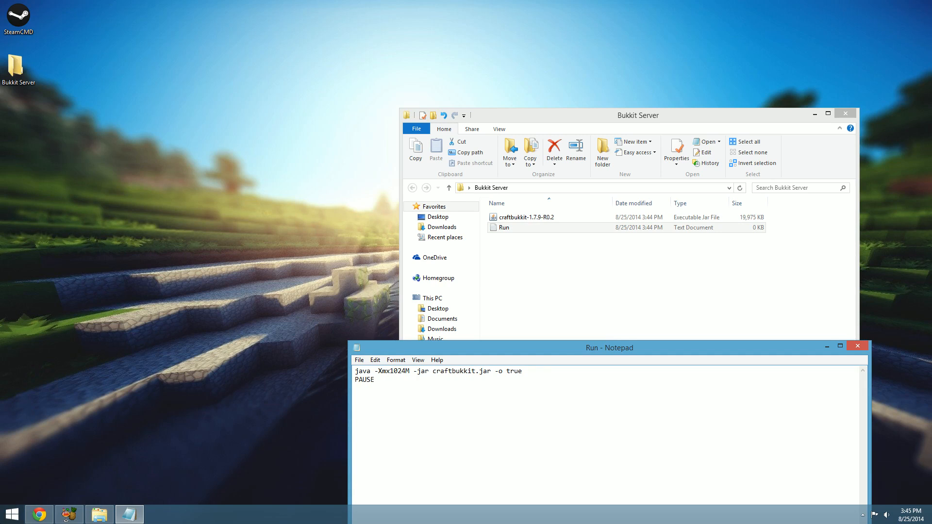
mouse_move(394, 371)
mouse_down()
mouse_move(411, 372)
mouse_move(399, 374)
mouse_up()
double_click(393, 372)
click(397, 372)
drag(394, 372, 406, 373)
click(392, 373)
Open This PC and look at the properties of Local Disk (C:), closing them again
mouse_move(931, 0)
click(13, 507)
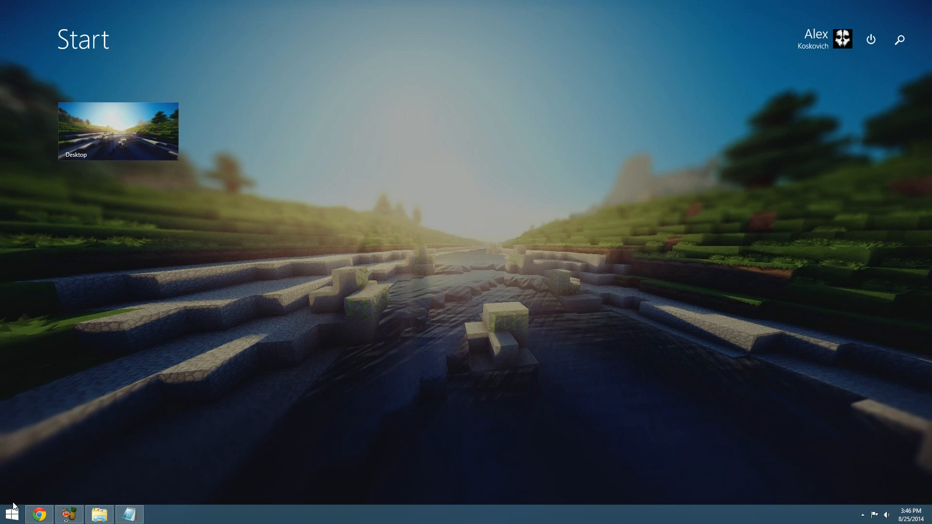
text(computer)
key(Return)
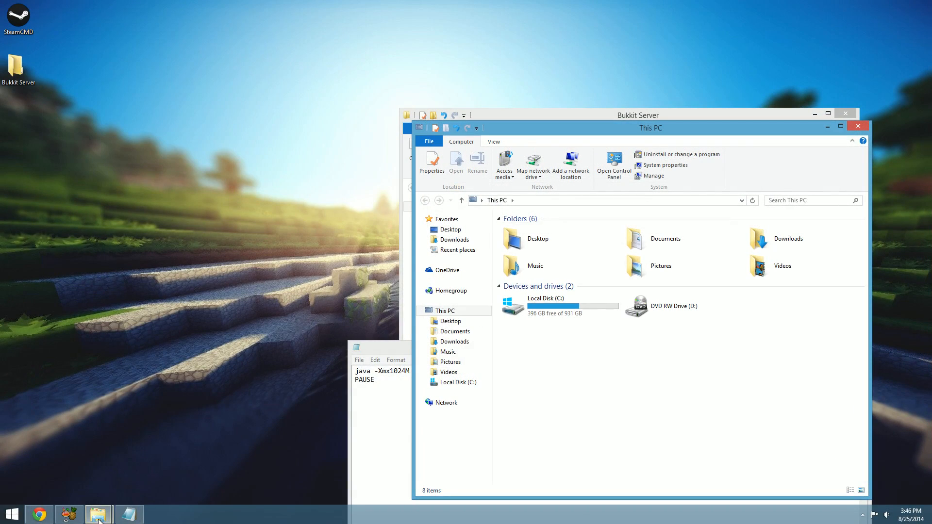
click(546, 310)
right_click(531, 313)
click(545, 327)
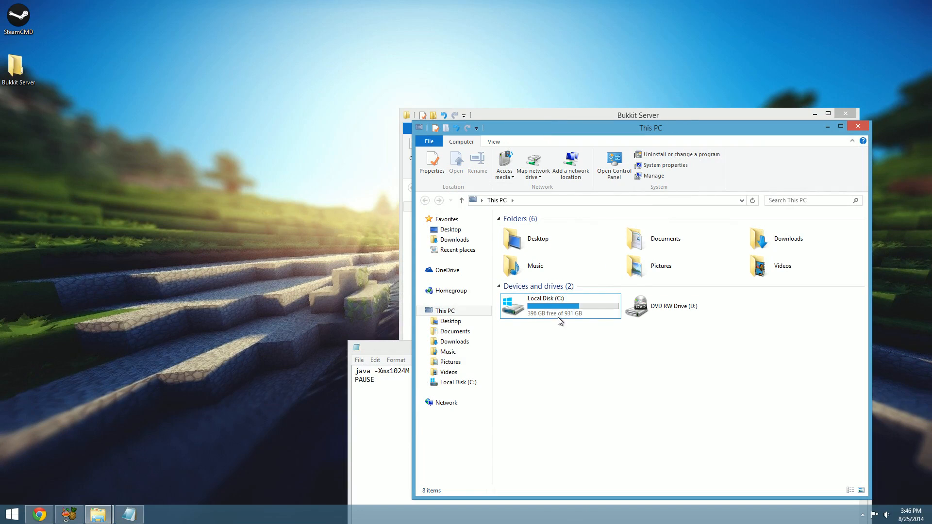
right_click(558, 313)
click(585, 304)
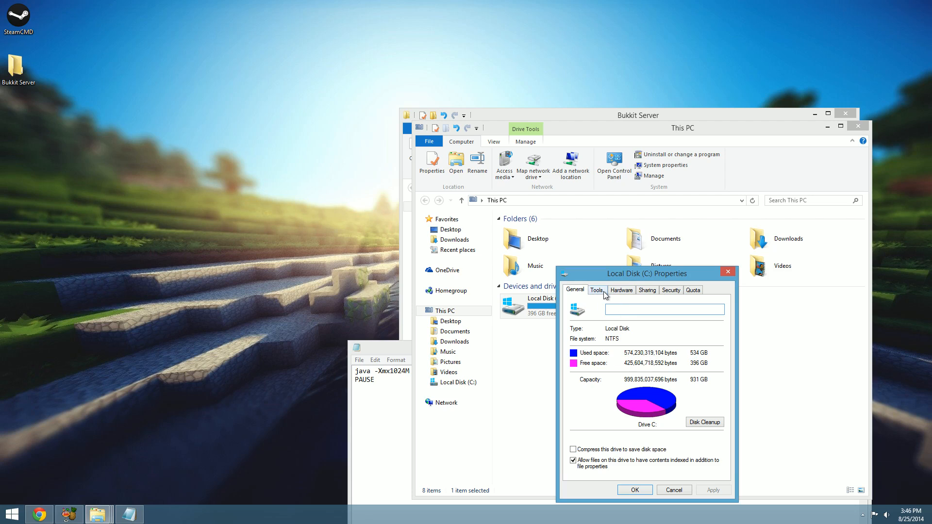
click(723, 274)
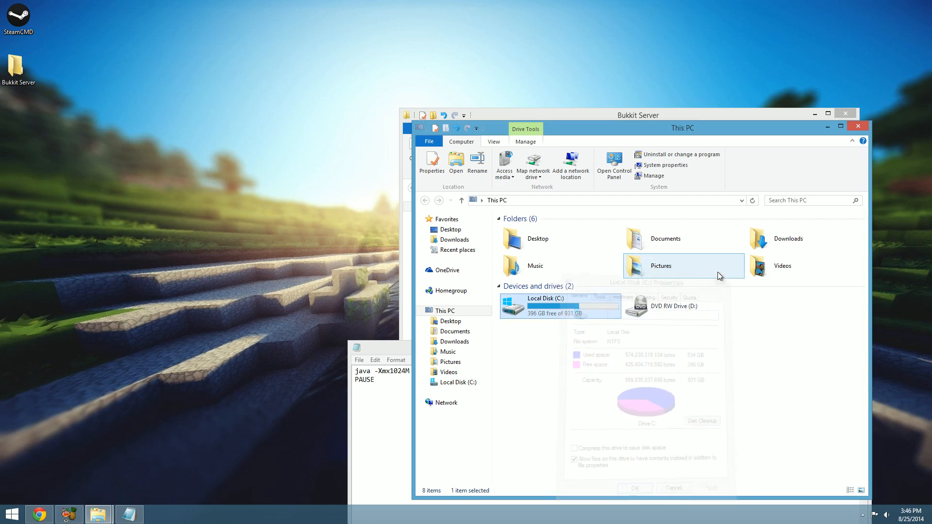
Open the System page in Control Panel to check the installed memory, and return to the list of items
click(627, 176)
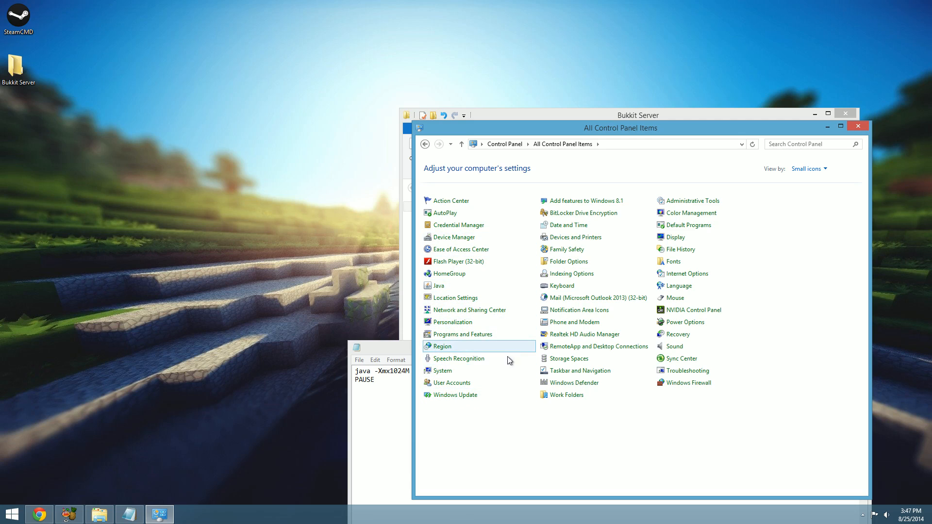
click(442, 372)
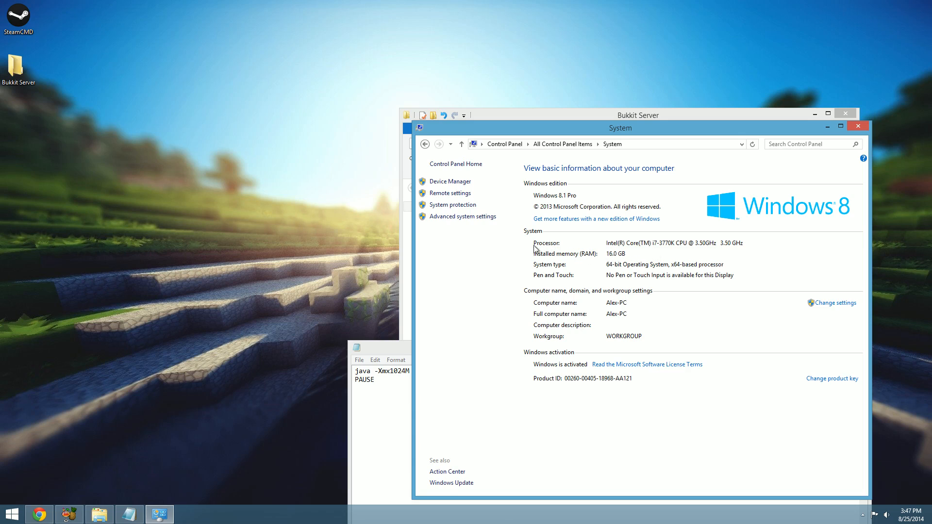
click(425, 144)
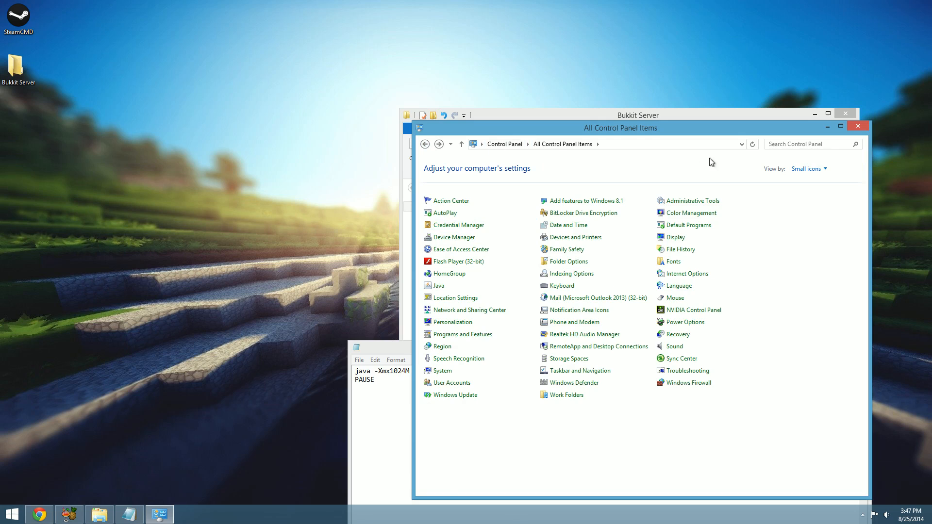
Switch the Control Panel view to large icons and category, and return it to small icons
click(809, 169)
click(818, 196)
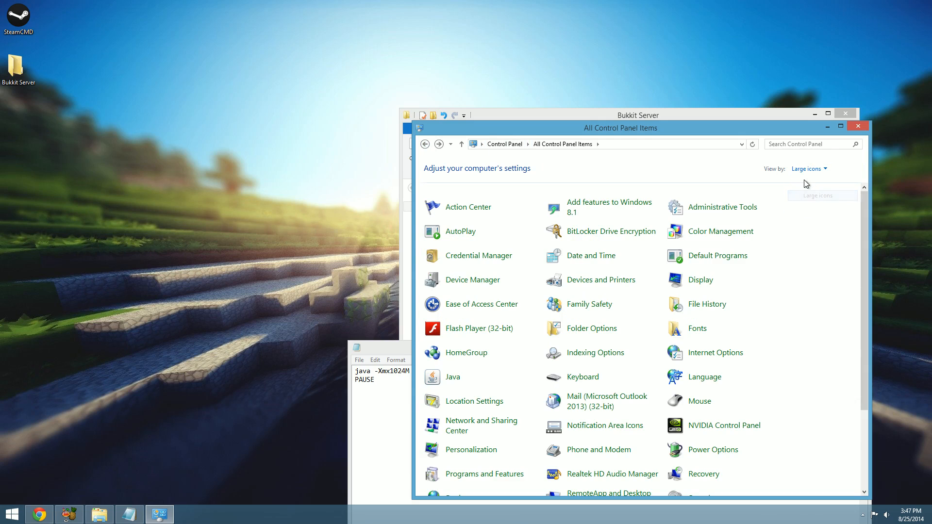
click(808, 168)
click(815, 181)
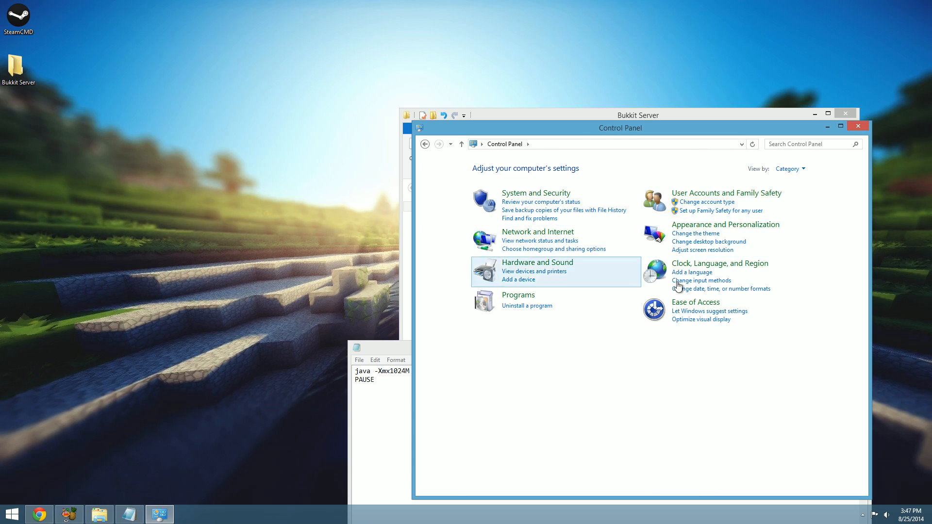
click(788, 169)
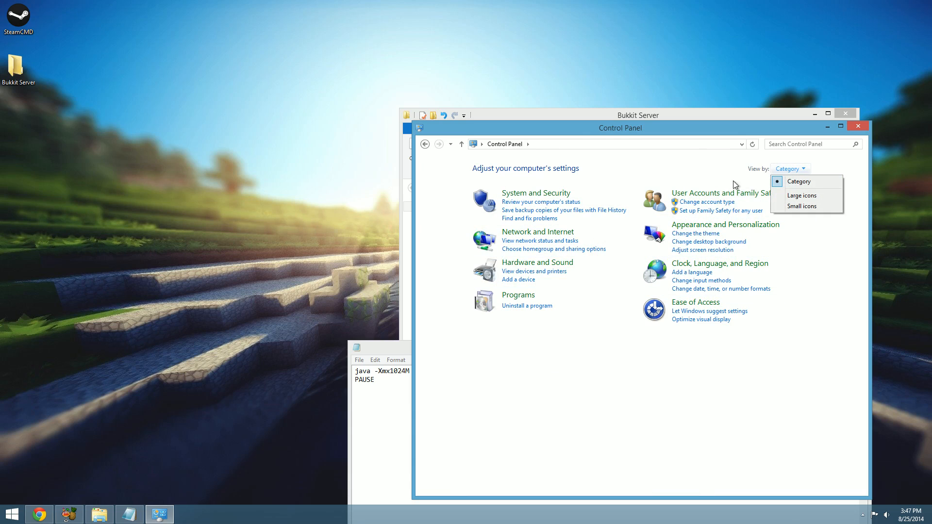
click(787, 205)
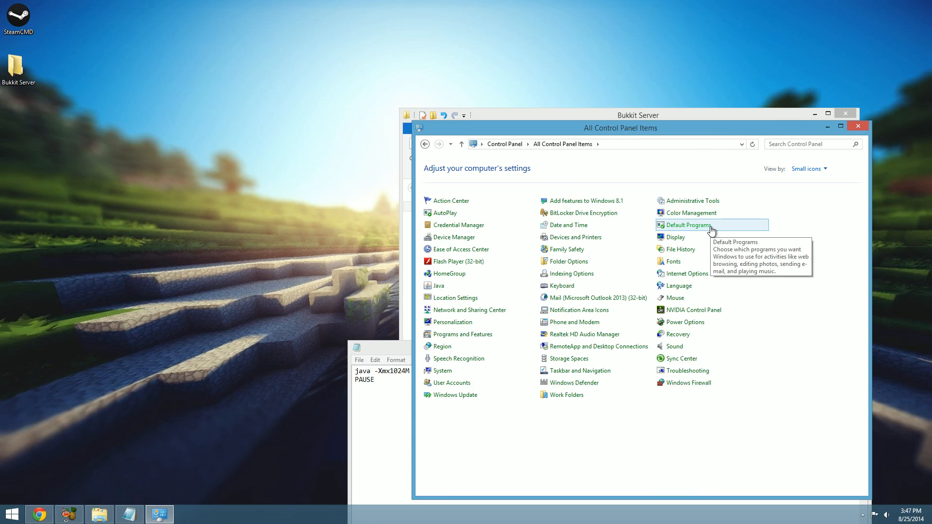
Keep the Control Panel items as small icons, check the installed memory on the System page, and close the window
click(823, 170)
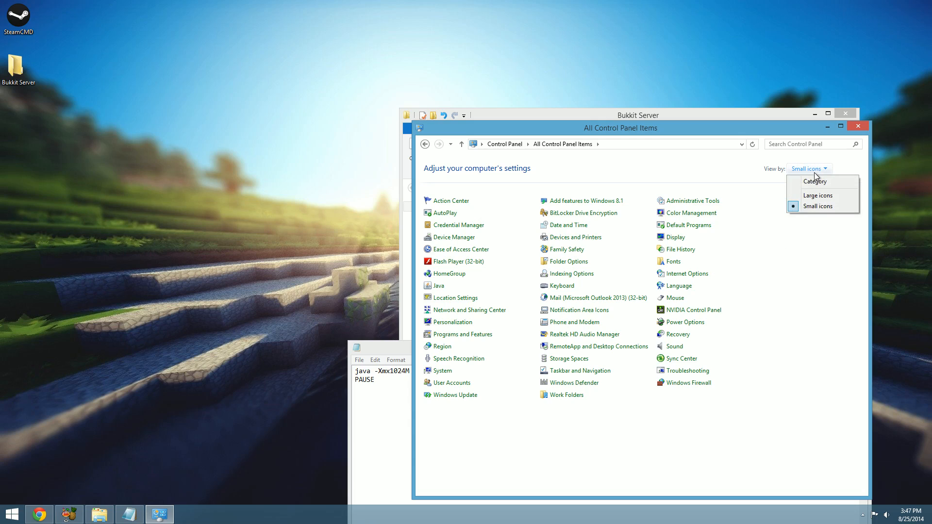
click(829, 211)
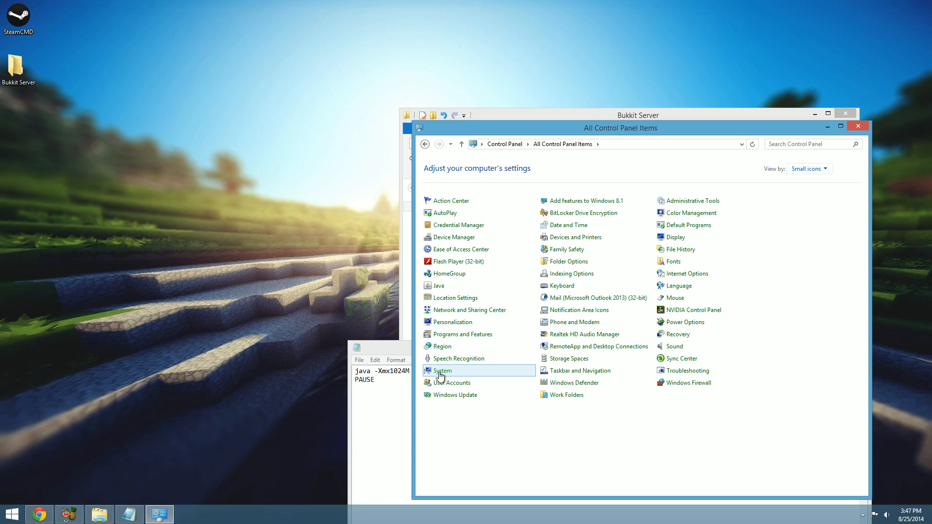
click(456, 369)
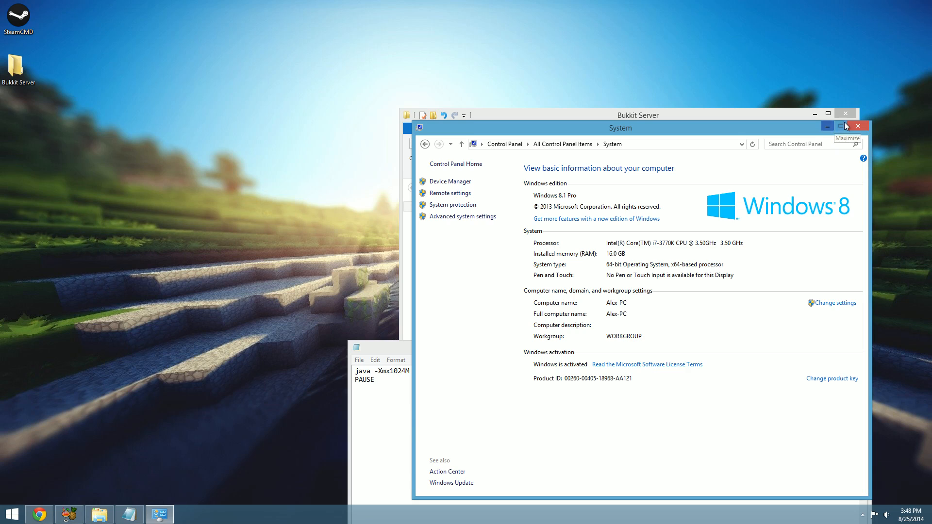
click(856, 127)
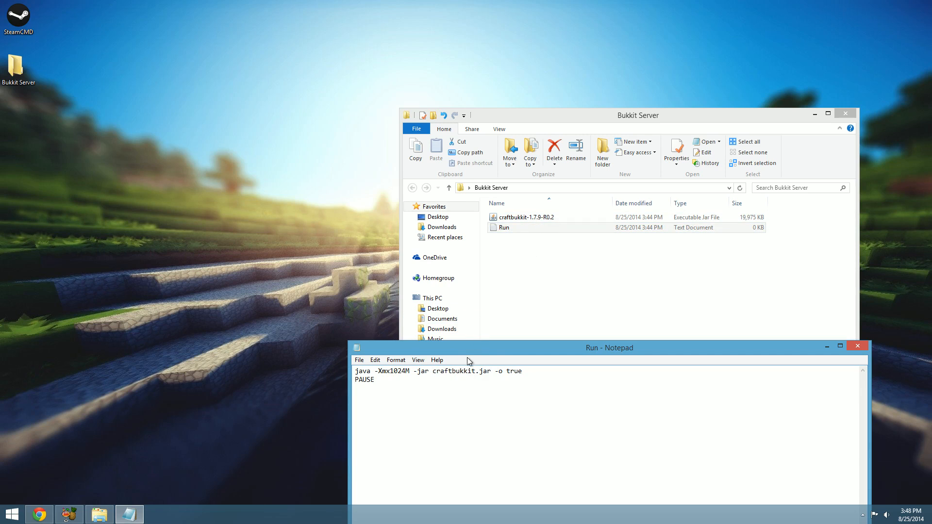
Copy the jar's file name and replace "craftbukkit" in the Run document's launch line with "craftbukkit-1.7.9-R0.2"
click(551, 220)
click(539, 218)
key(ctrl+c)
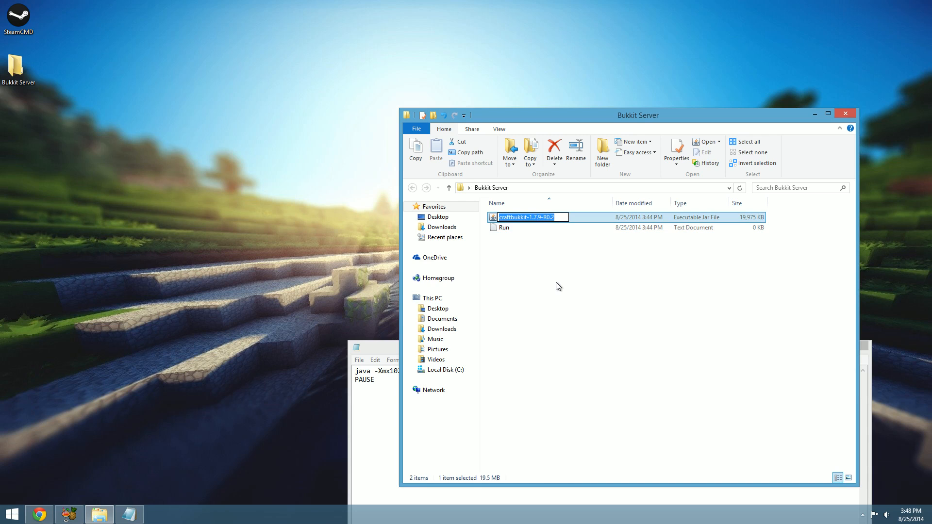
click(380, 428)
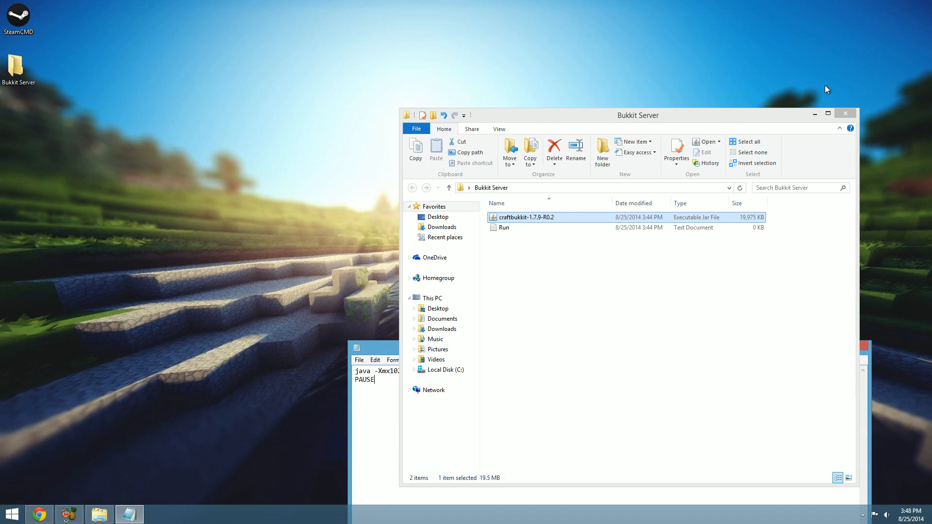
click(815, 114)
drag(435, 375, 476, 372)
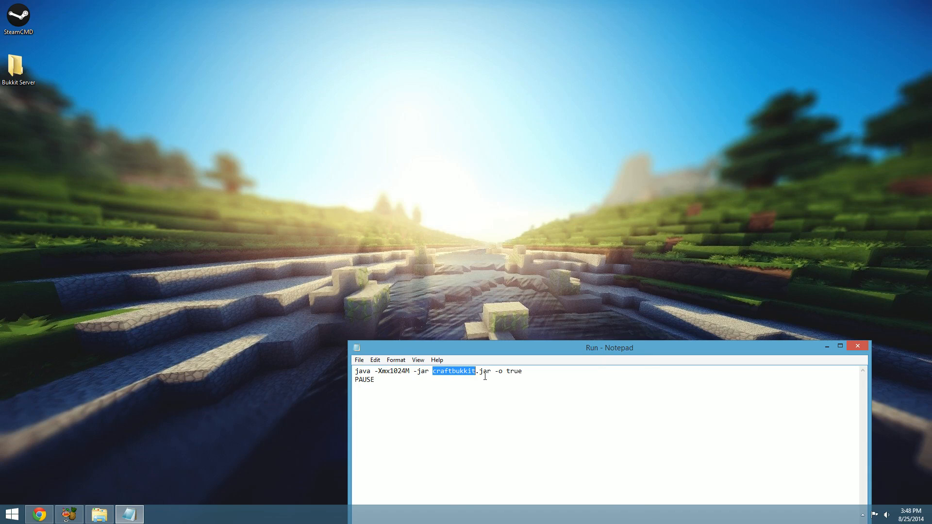
key(BackSpace)
key(ctrl+v)
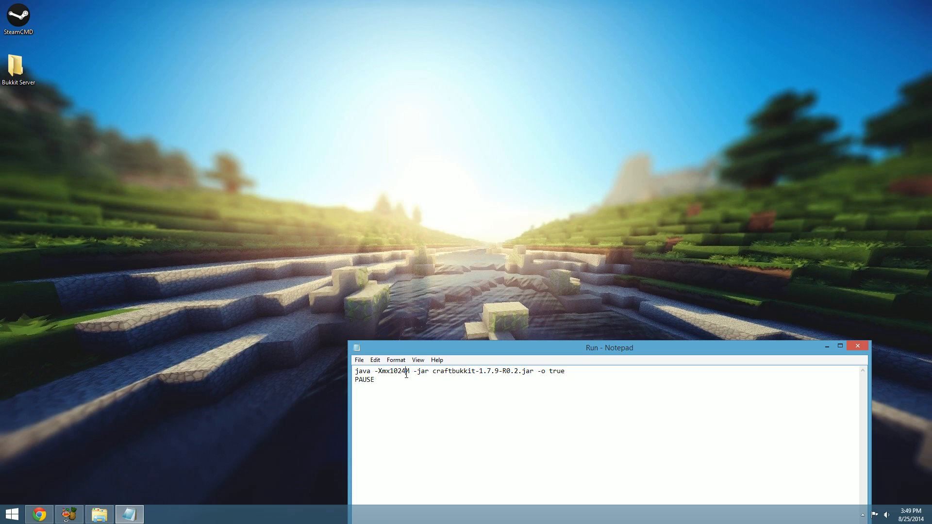
Set the launch line's memory value to 2048M, save the script as Run.bat in the Bukkit Server folder, and close it
drag(406, 374, 390, 373)
text(2048)
click(360, 360)
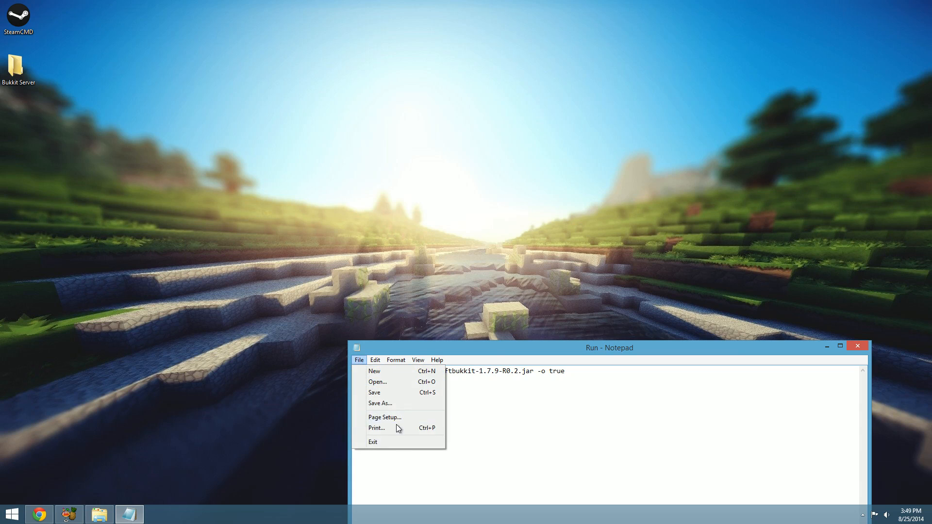
click(382, 404)
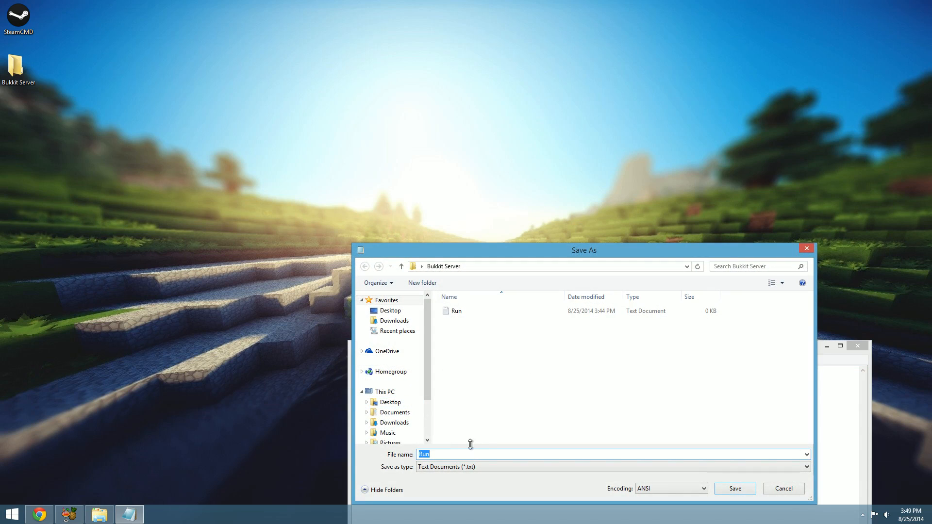
click(470, 453)
text(.bat)
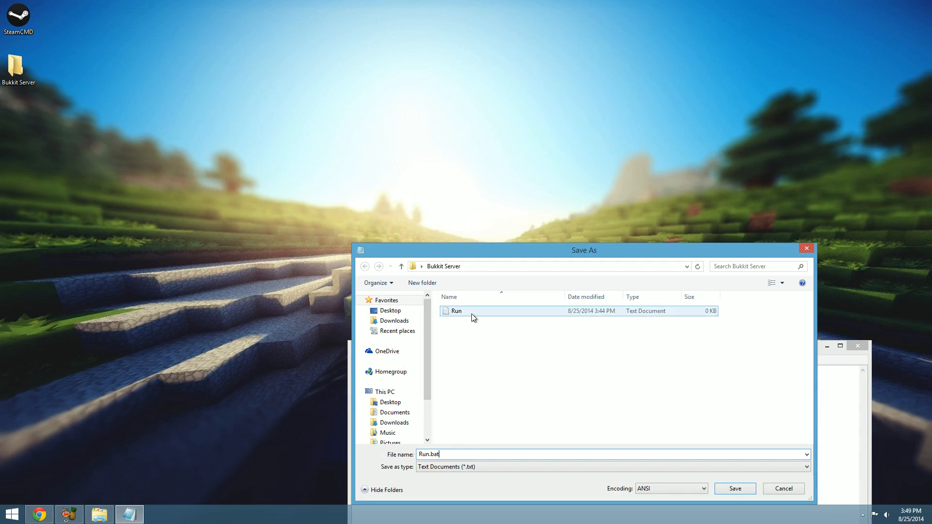
key(Return)
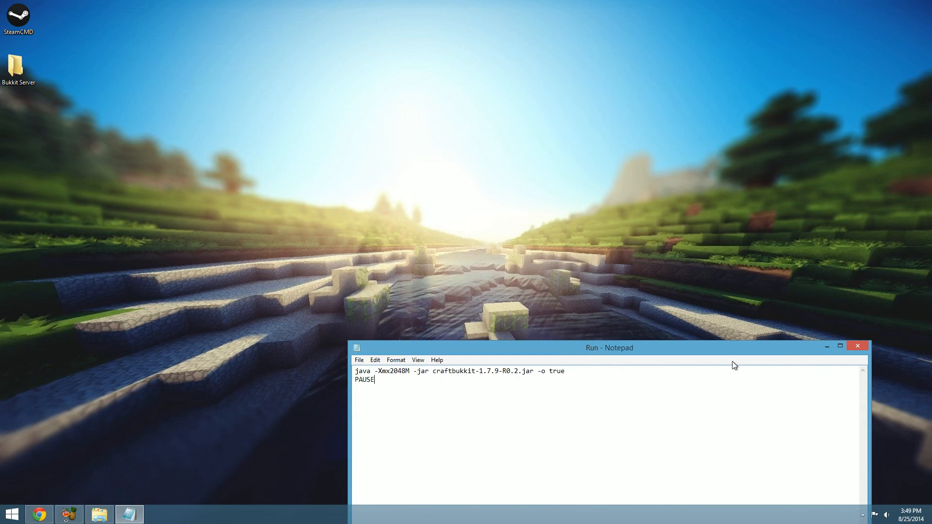
click(857, 346)
Delete the empty Run text document from the Bukkit Server folder, keeping the batch file
click(99, 514)
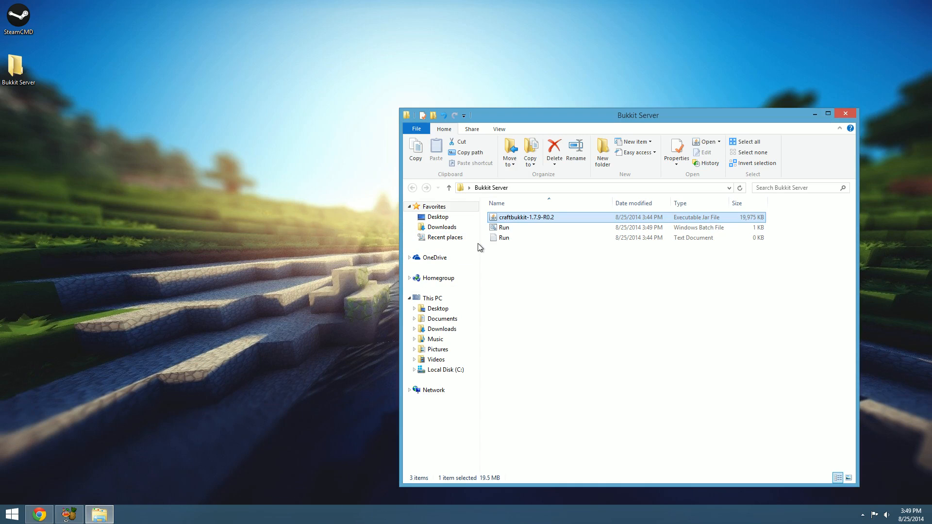
click(535, 238)
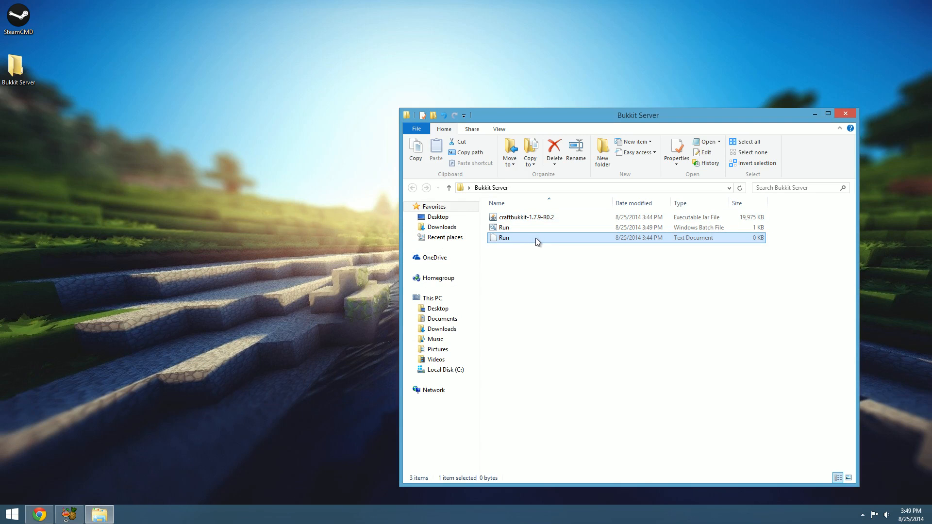
key(Delete)
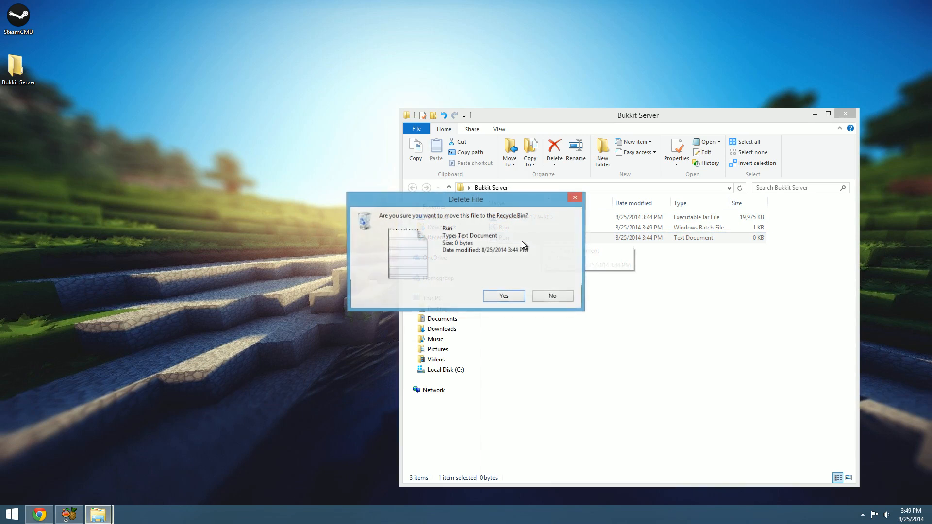
click(509, 295)
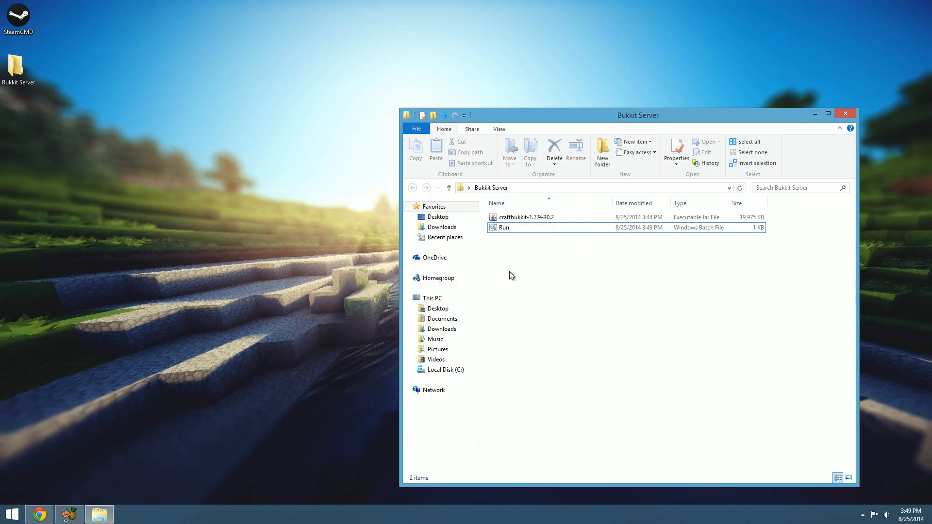
Launch the Run batch file to generate the server files, and shut the server down with the "stop" command
right_click(526, 231)
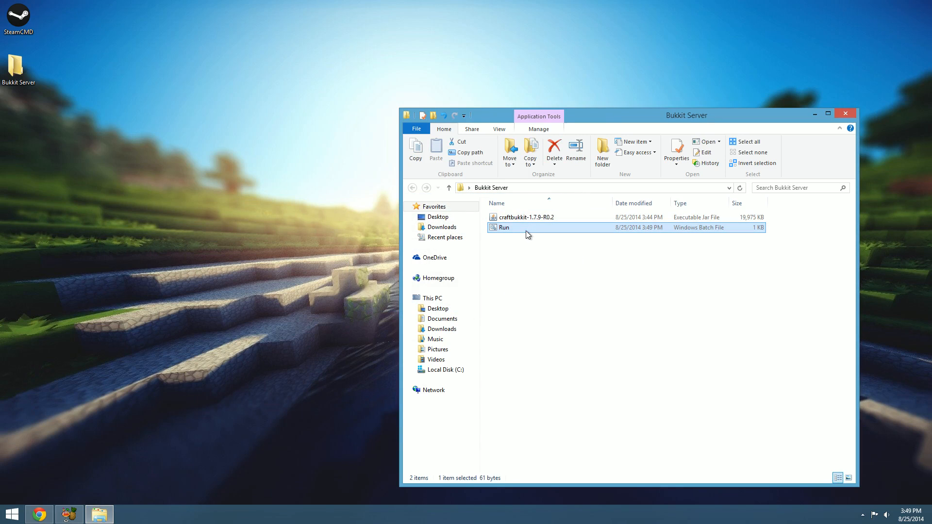
click(511, 262)
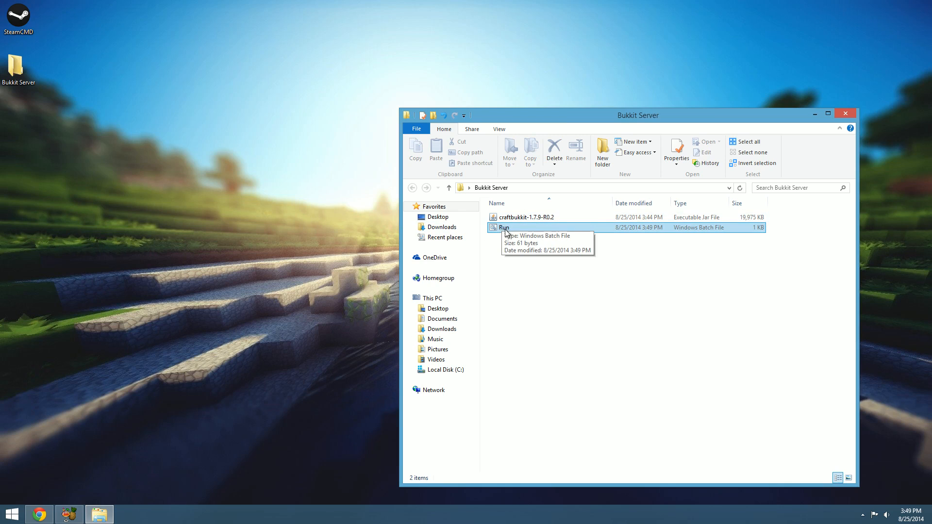
double_click(503, 229)
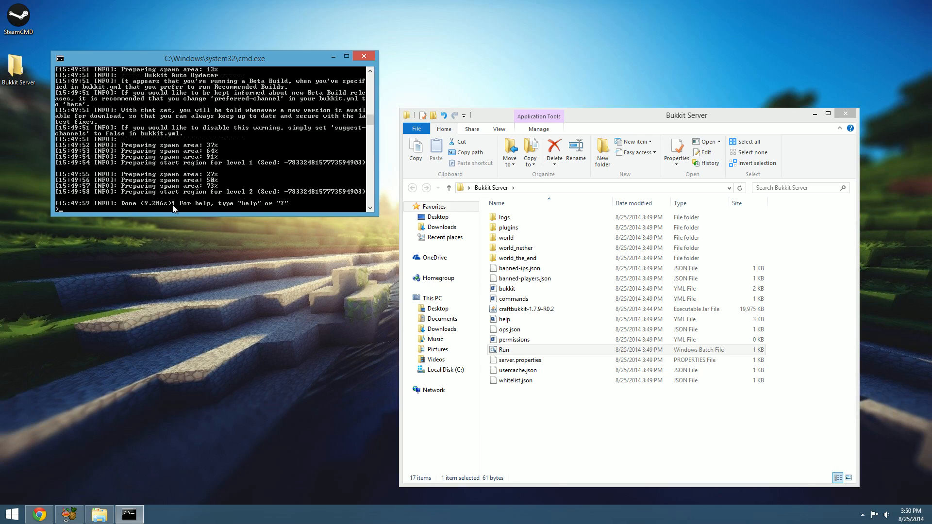
key(Return)
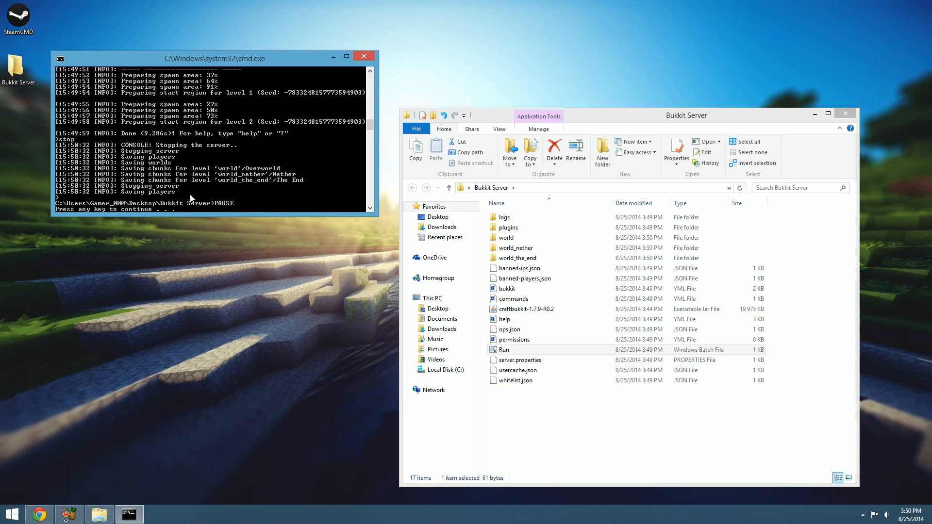
key(Return)
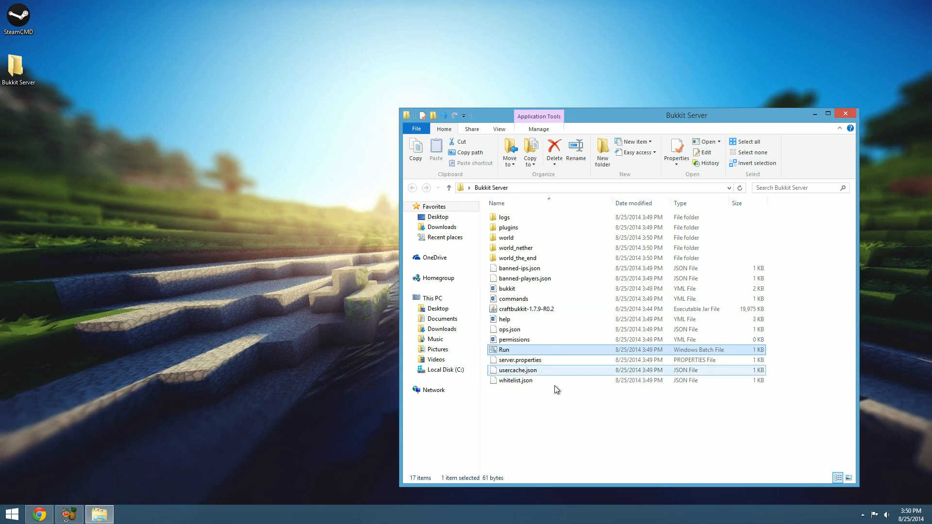
Open server.properties in Notepad, move its window up to show more lines, and look through the settings
right_click(550, 364)
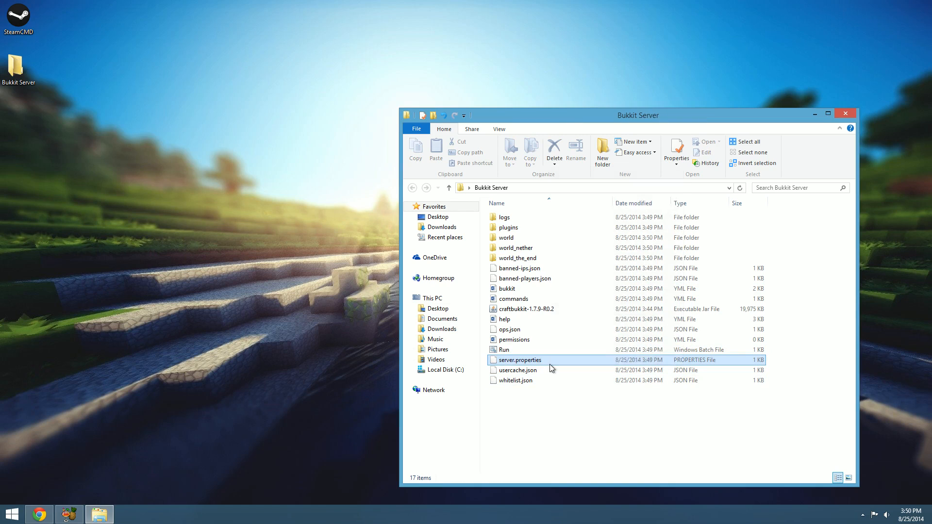
click(584, 174)
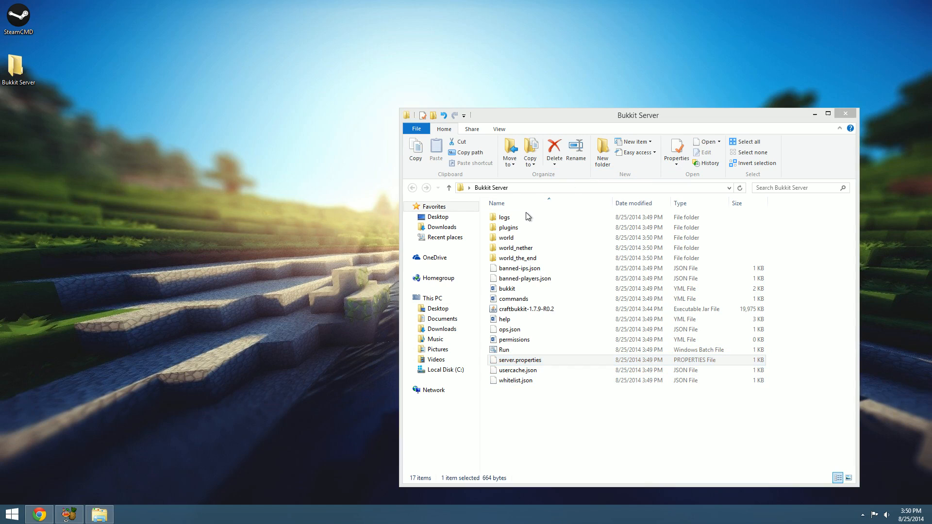
click(393, 271)
click(435, 187)
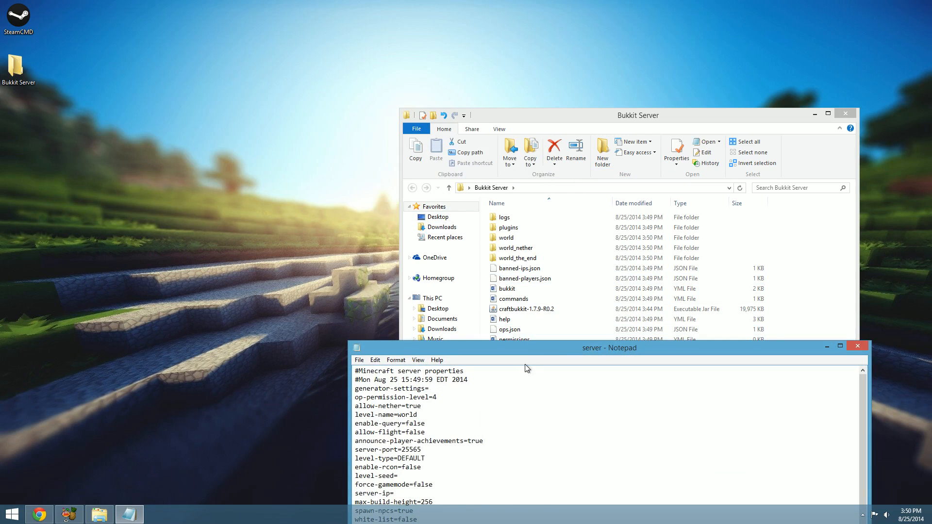
drag(520, 348, 462, 137)
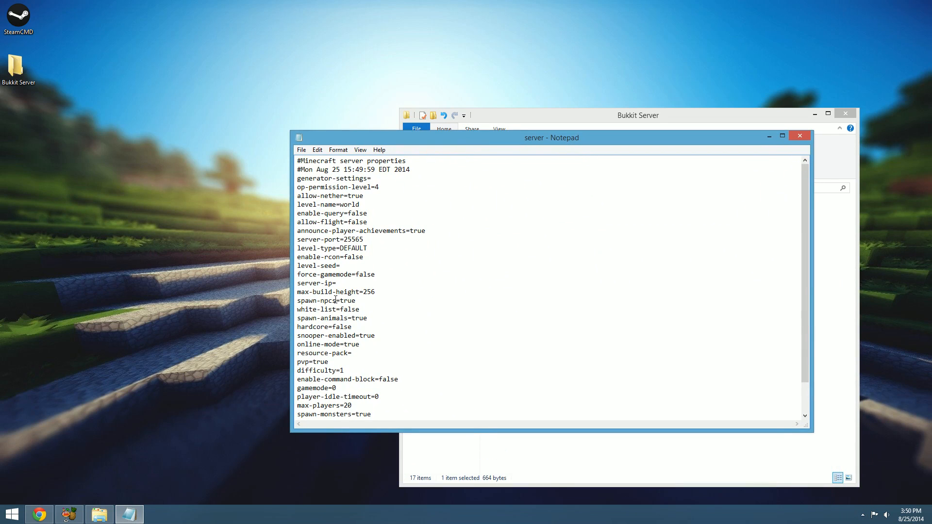
scroll(335, 300, down, 2)
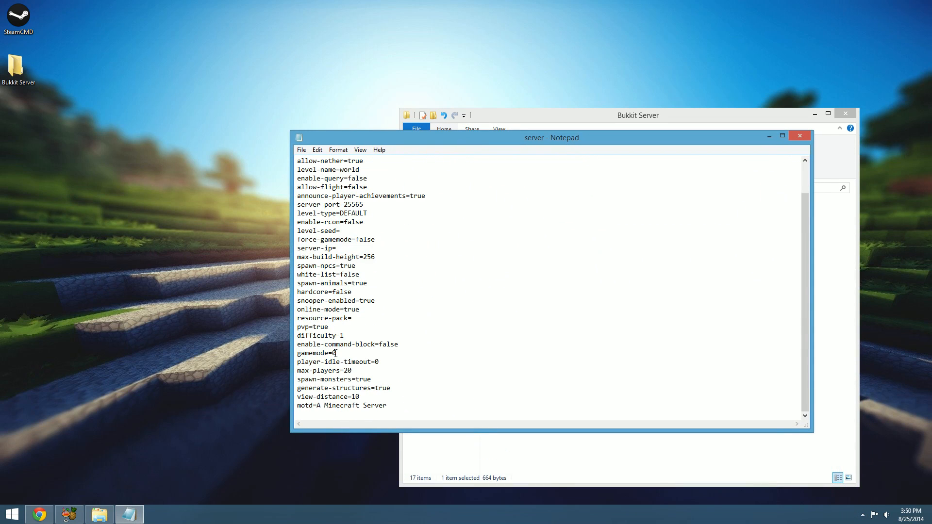
scroll(365, 265, up, 2)
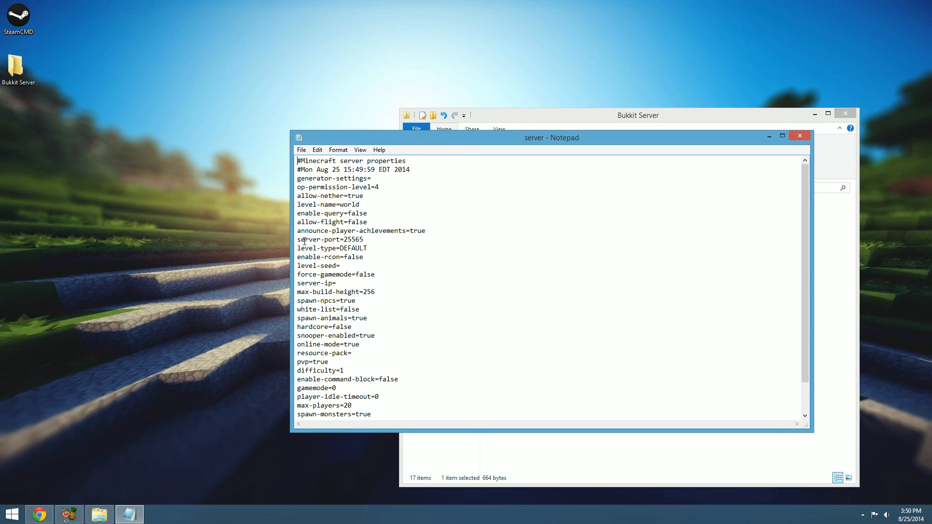
Point out the server-port line and its port number in the server properties
drag(298, 241, 375, 240)
click(375, 240)
drag(353, 241, 346, 240)
click(373, 240)
double_click(365, 240)
click(364, 240)
double_click(363, 241)
mouse_move(363, 240)
mouse_down()
mouse_move(346, 232)
mouse_move(345, 241)
mouse_up()
click(358, 245)
double_click(362, 240)
click(363, 239)
click(357, 247)
click(370, 240)
Switch to Chrome and move its window aside so the Notepad and folder windows are less covered
click(43, 515)
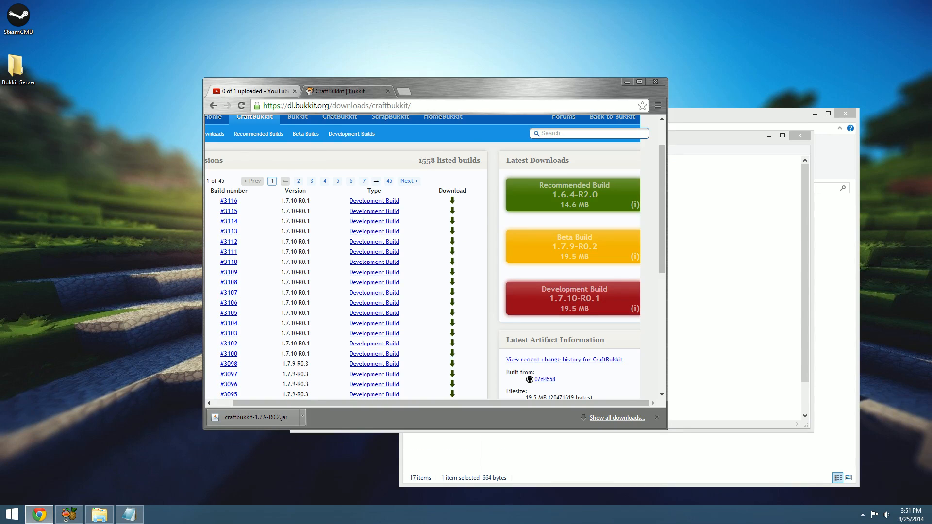
click(412, 108)
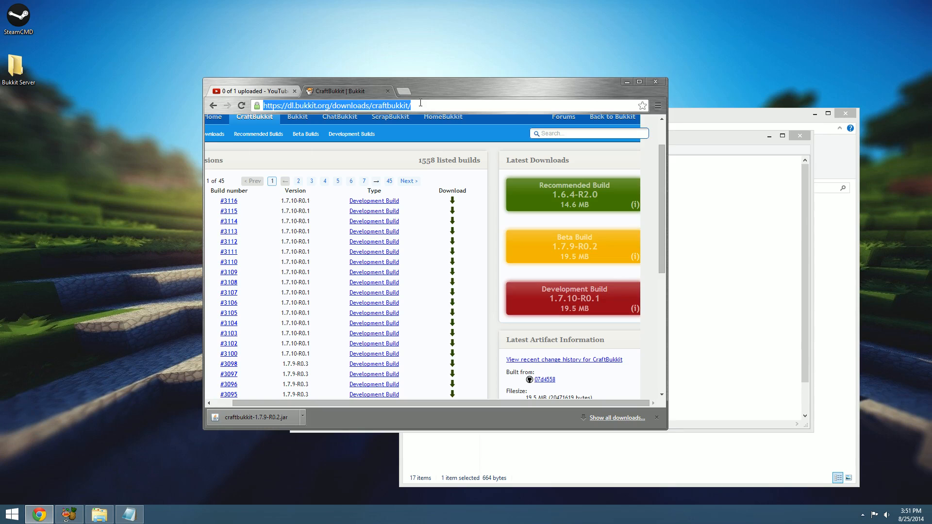
drag(440, 99, 285, 52)
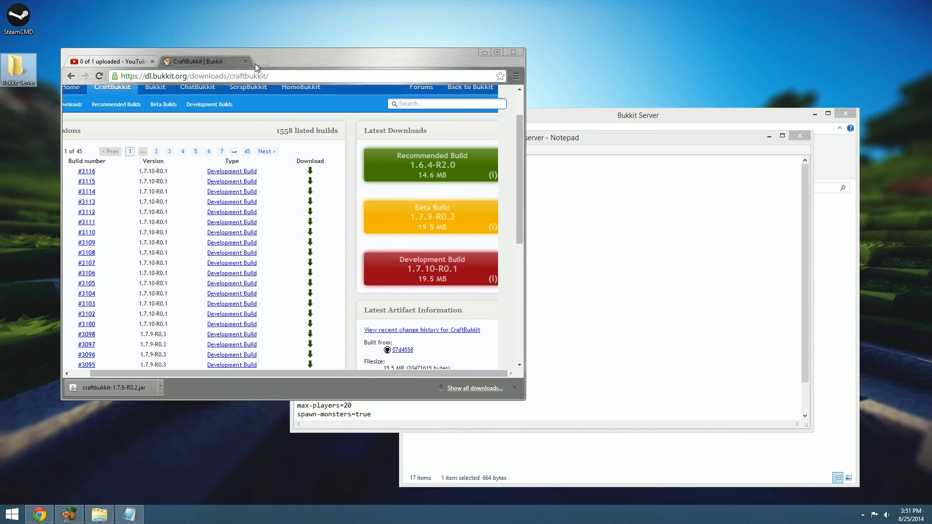
click(222, 471)
Open Command Prompt, move its window clear of the CraftBukkit page, and run "ipconfig"
key(super)
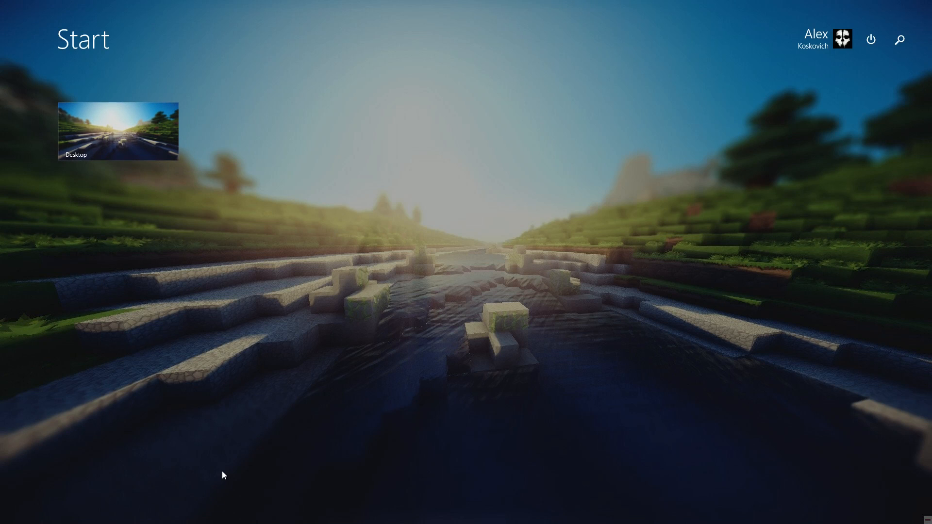
text(cmd)
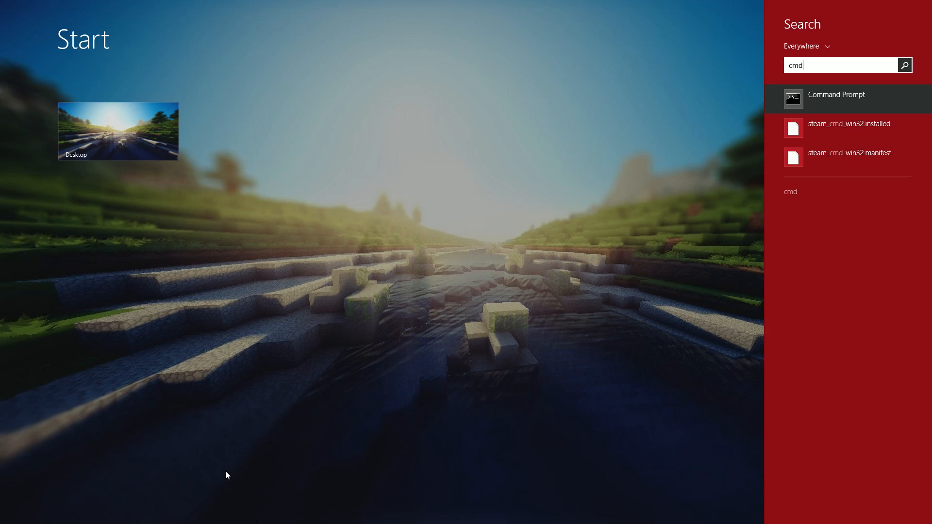
key(Return)
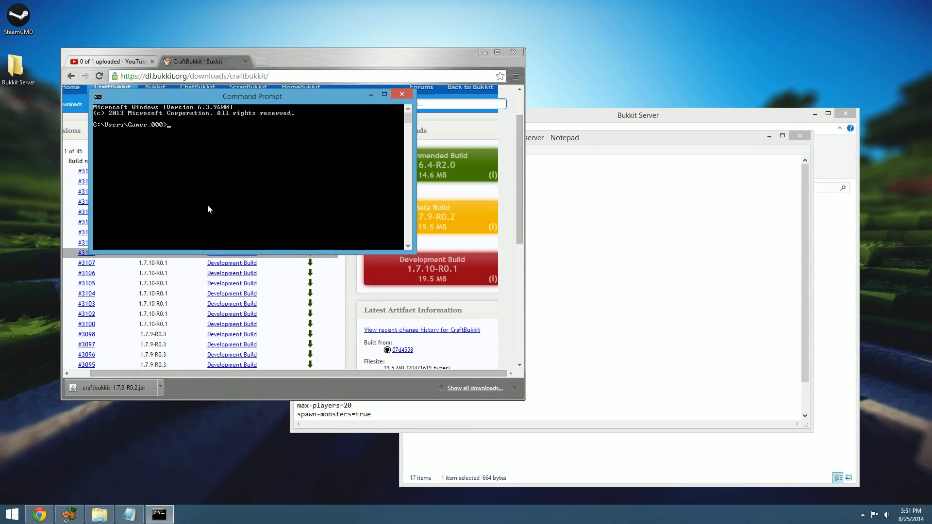
drag(222, 98, 597, 190)
text(ipconfig)
key(Return)
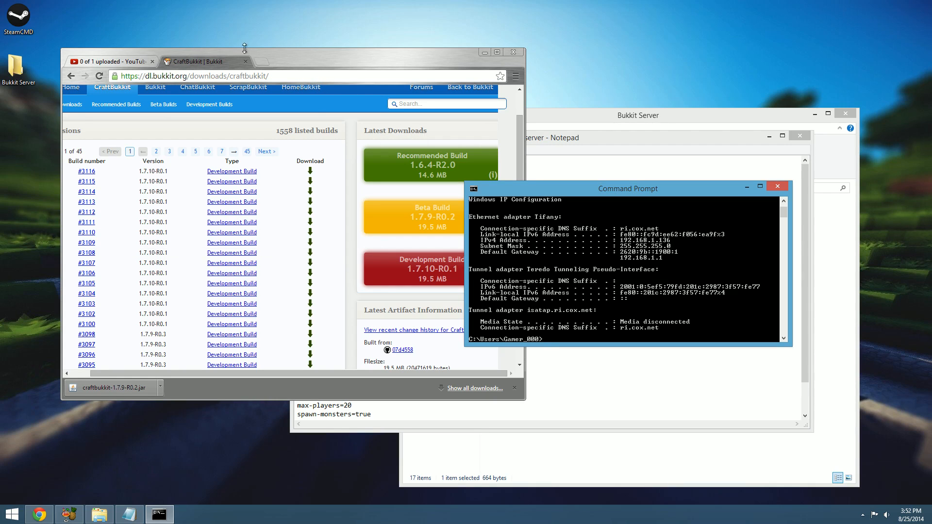
Open the router's address 192.168.1.1 in a new Chrome tab and log in with the prefilled credentials
click(261, 62)
text(109)
key(BackSpace)
key(BackSpace)
text(92.168.1.1)
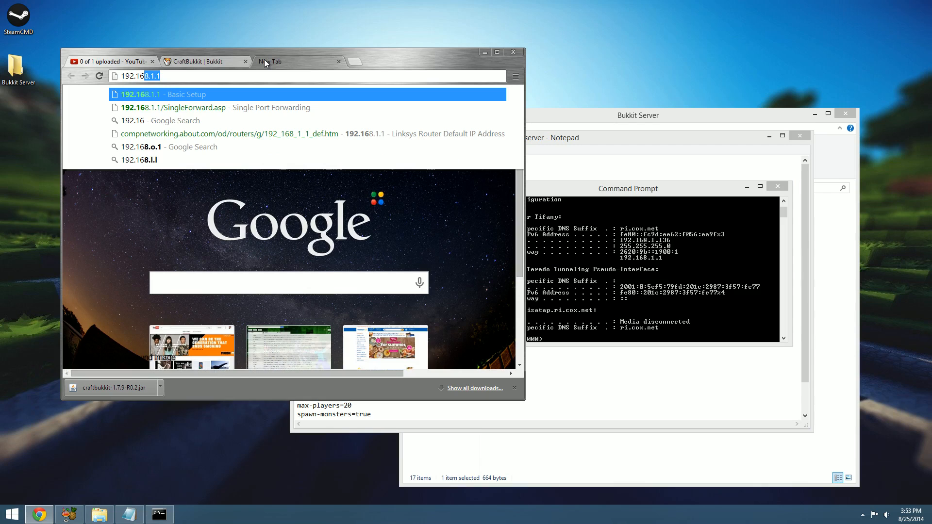
key(Return)
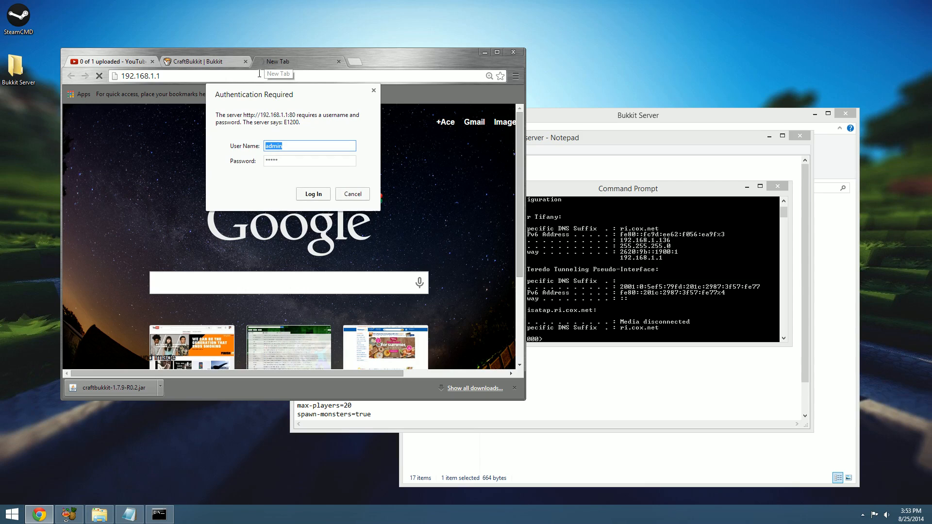
click(320, 193)
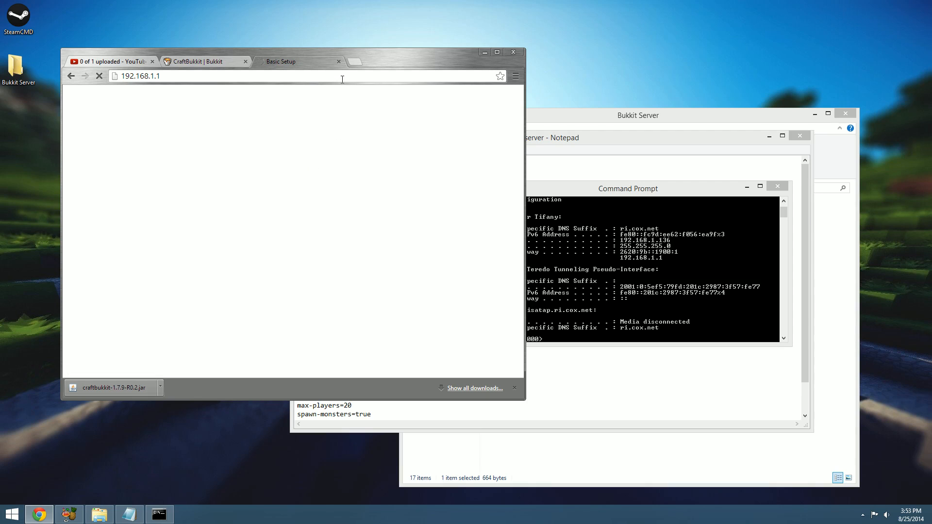
Reload the router's setup page and open the Single Port Forwarding settings under Applications & Gaming
click(384, 76)
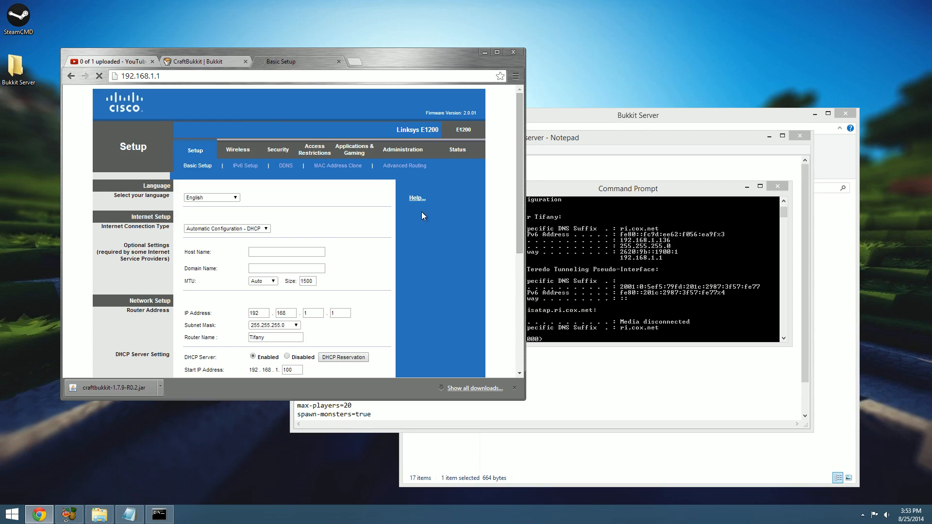
click(315, 74)
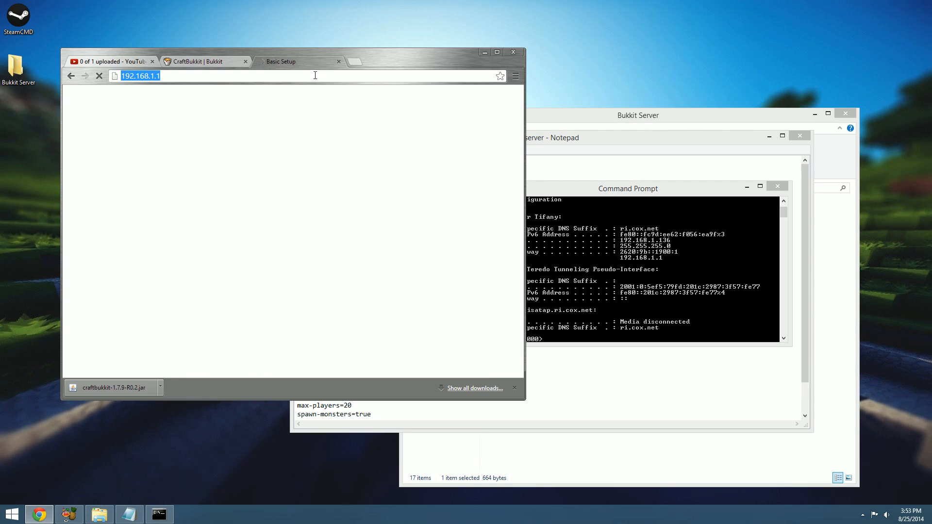
key(Return)
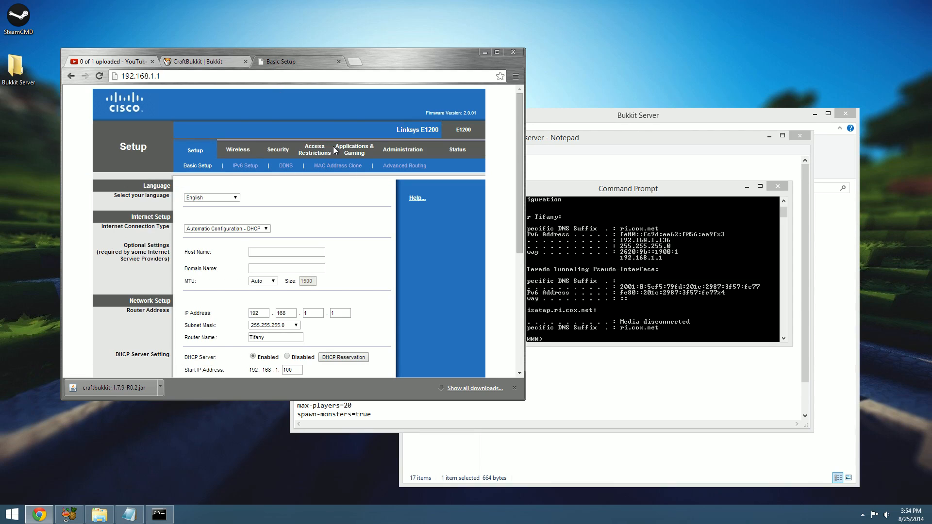
click(353, 150)
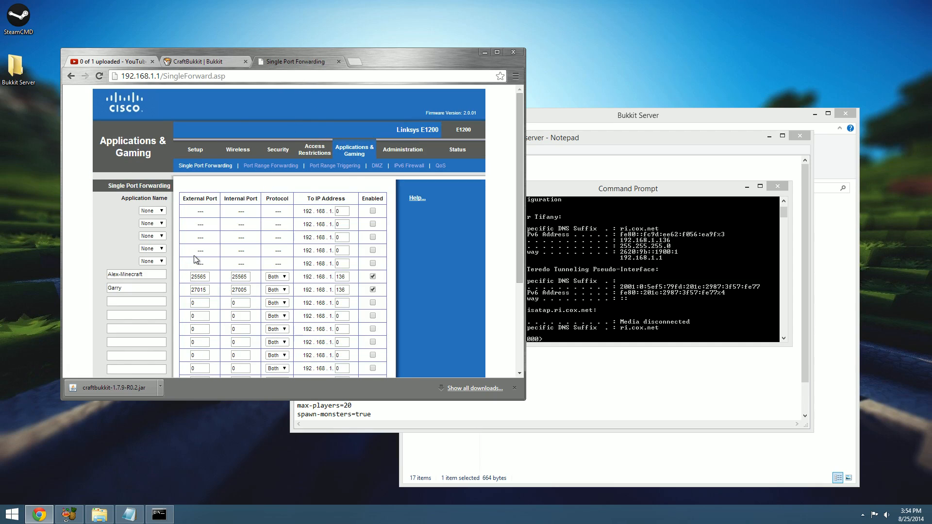
Rename the second custom forwarding entry as Garry's Mod
click(129, 287)
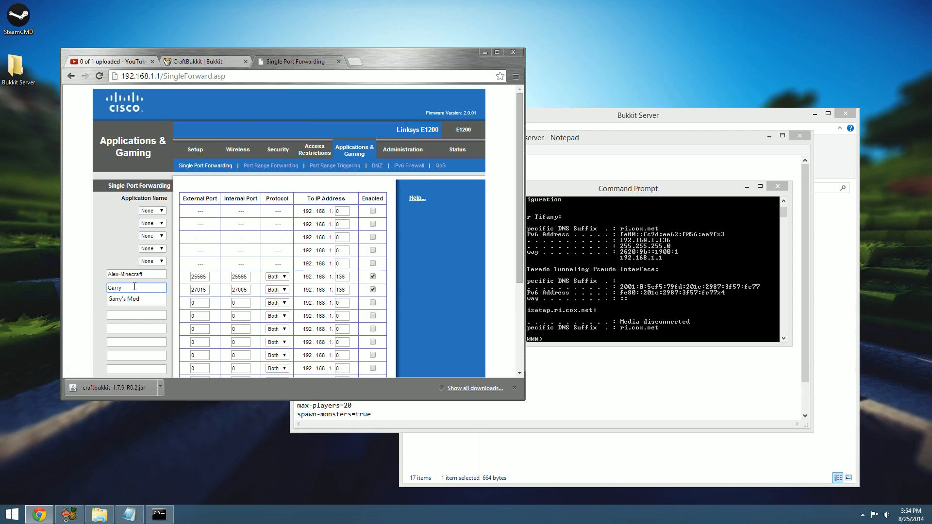
click(135, 287)
click(133, 300)
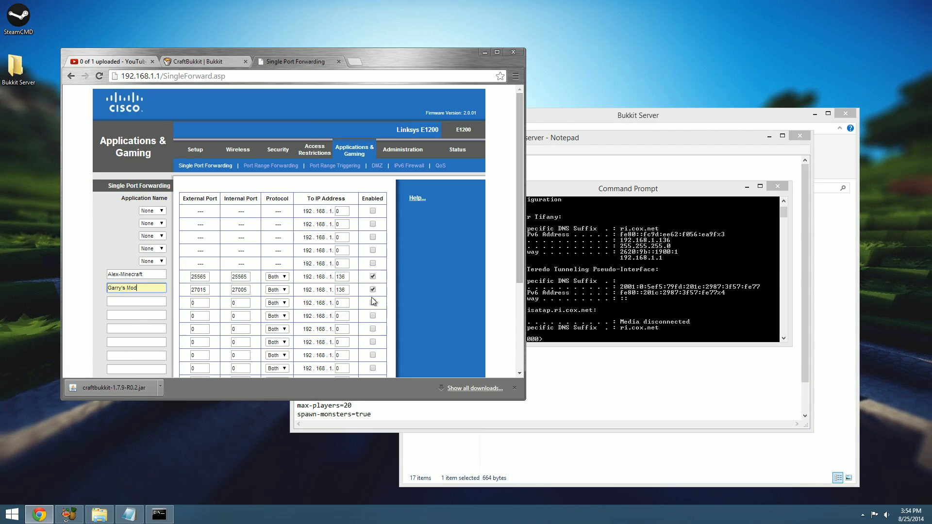
Disable both existing forwarding entries and clear the Garry's Mod entry's name, external port, internal port and IP address number
click(372, 289)
click(373, 277)
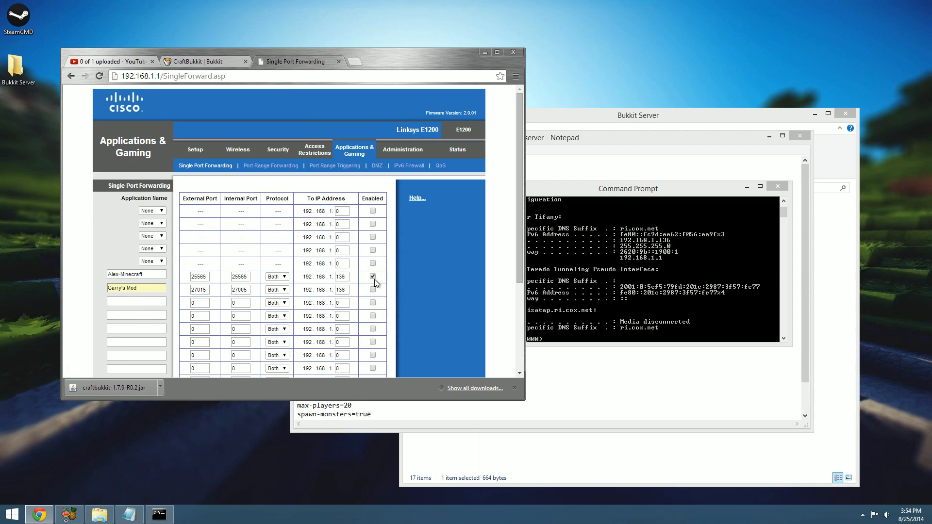
click(162, 289)
drag(161, 289, 77, 264)
key(BackSpace)
drag(211, 288, 185, 289)
key(BackSpace)
drag(246, 289, 227, 290)
key(BackSpace)
drag(343, 290, 302, 295)
key(BackSpace)
key(Delete)
Clear the Minecraft forwarding entry's IP address number, application name, external port and internal port
click(349, 276)
key(BackSpace)
key(BackSpace)
key(BackSpace)
drag(165, 274, 108, 275)
key(BackSpace)
drag(206, 278, 166, 277)
key(BackSpace)
double_click(247, 277)
key(BackSpace)
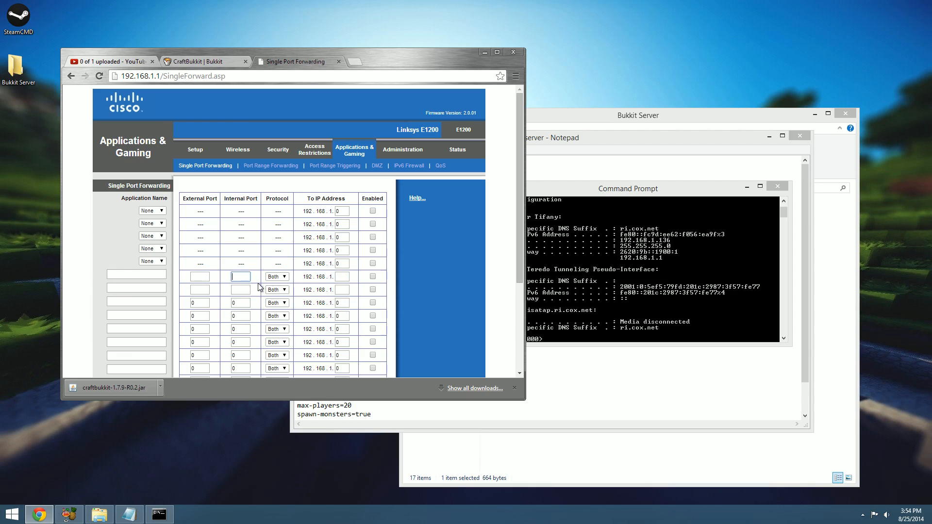
Enter 0 as the last IP address number in the two cleared forwarding rows
click(339, 279)
click(347, 289)
text(0)
Name the first custom forwarding entry with the owner's first name followed by "-Minecraft"
click(156, 275)
text(Alex-Mince)
key(BackSpace)
key(BackSpace)
text(ecraft)
Check the server-port value in the server.properties Notepad window, and minimise that window
click(194, 275)
click(443, 463)
click(357, 427)
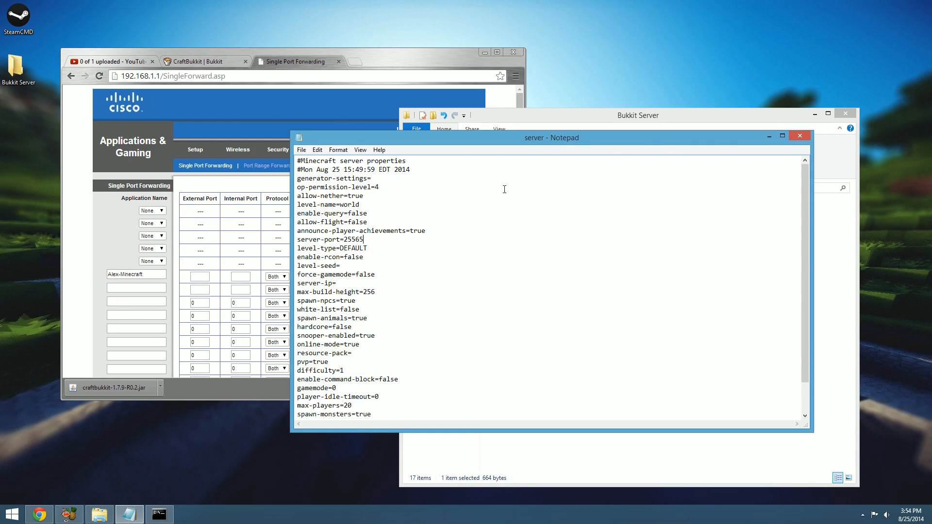
click(769, 136)
Set the Minecraft entry's external and internal ports to 25565, with the protocol set to Both
click(205, 275)
text(25565)
click(240, 277)
text(25)
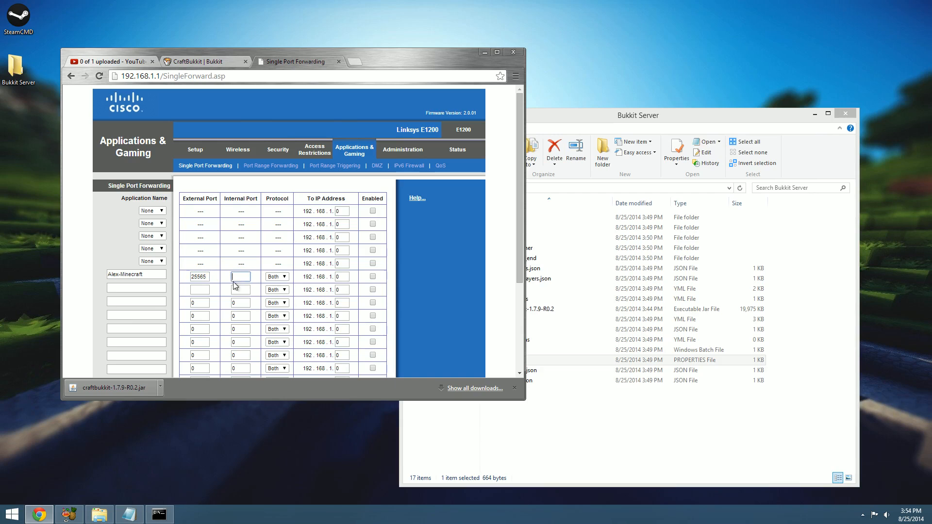
text(565)
click(285, 277)
click(287, 280)
Look up the computer's IPv4 address in Command Prompt and set the Minecraft entry's last IP number to 136
click(342, 277)
click(159, 515)
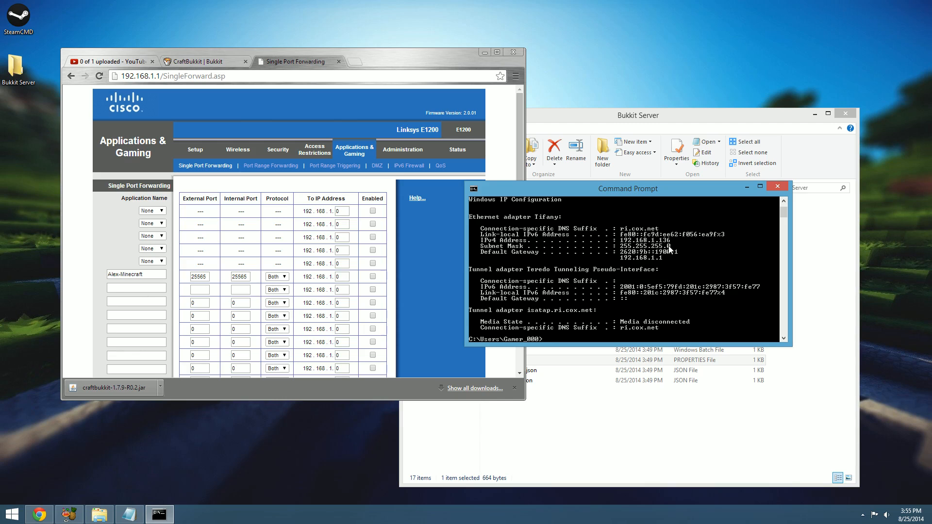
scroll(666, 254, up, 2)
scroll(666, 254, down, 3)
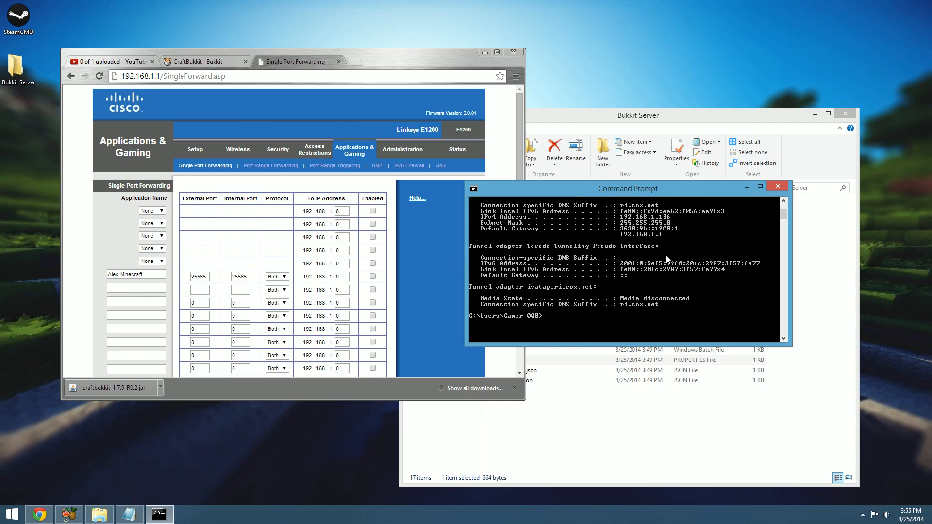
click(354, 281)
double_click(340, 277)
text(136)
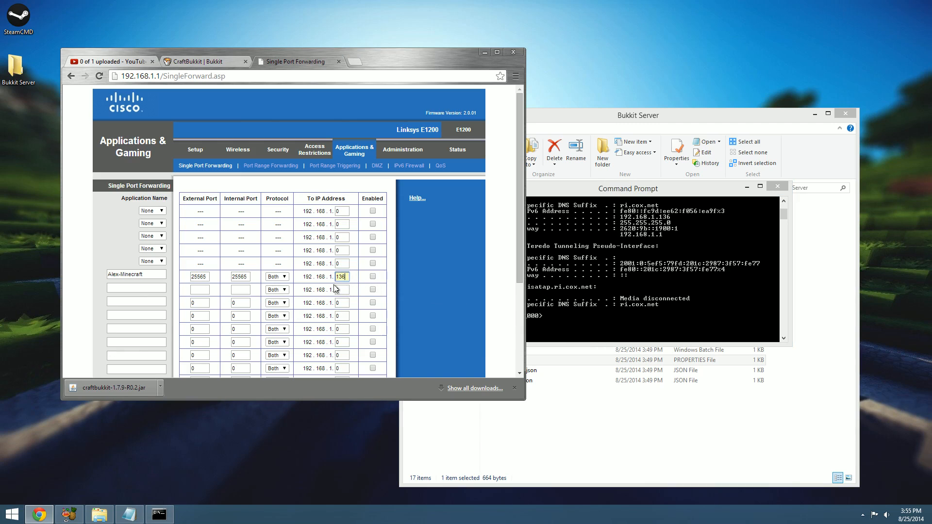
Compare the Minecraft entry's IP address with the IPv4 Address line in the ipconfig output
drag(301, 278, 335, 280)
click(340, 277)
click(649, 271)
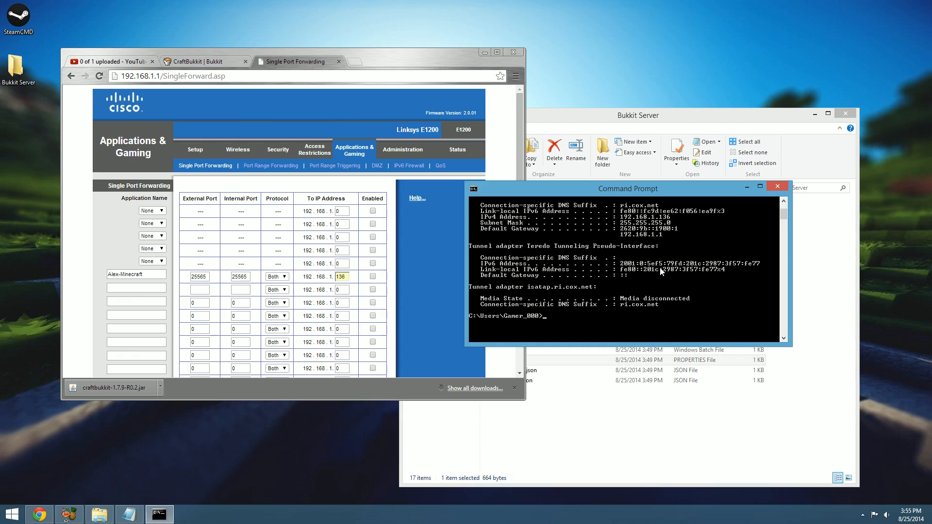
scroll(656, 249, up, 1)
scroll(655, 248, up, 1)
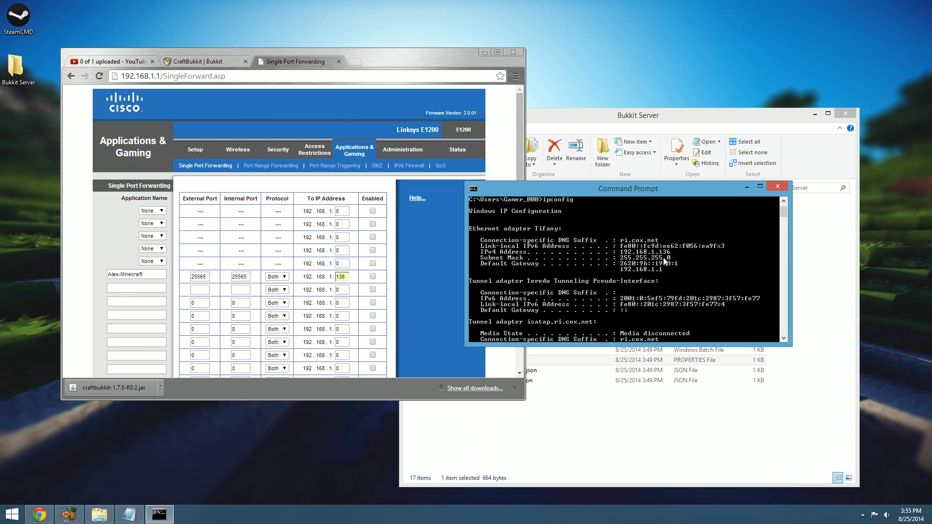
right_click(886, 514)
click(892, 492)
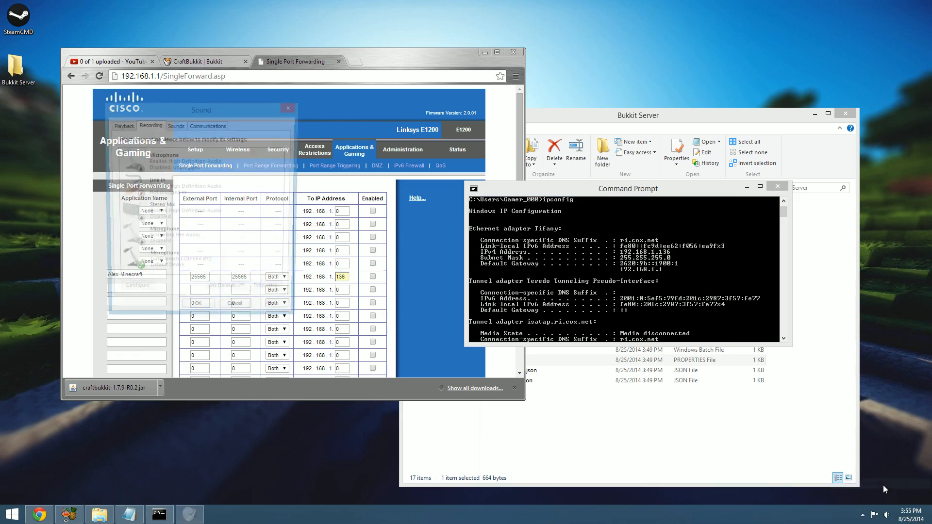
click(294, 106)
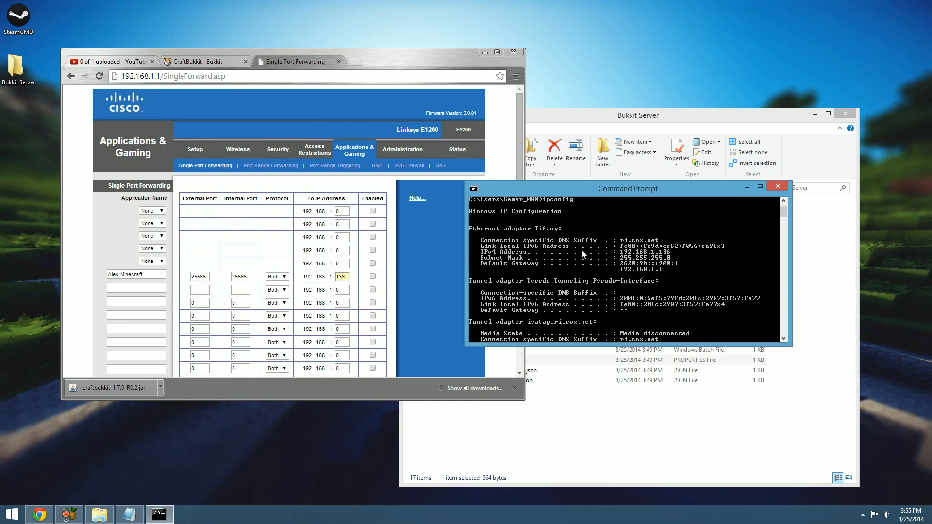
Enable the Minecraft forwarding entry and save the router settings, continuing past the confirmation page
click(373, 277)
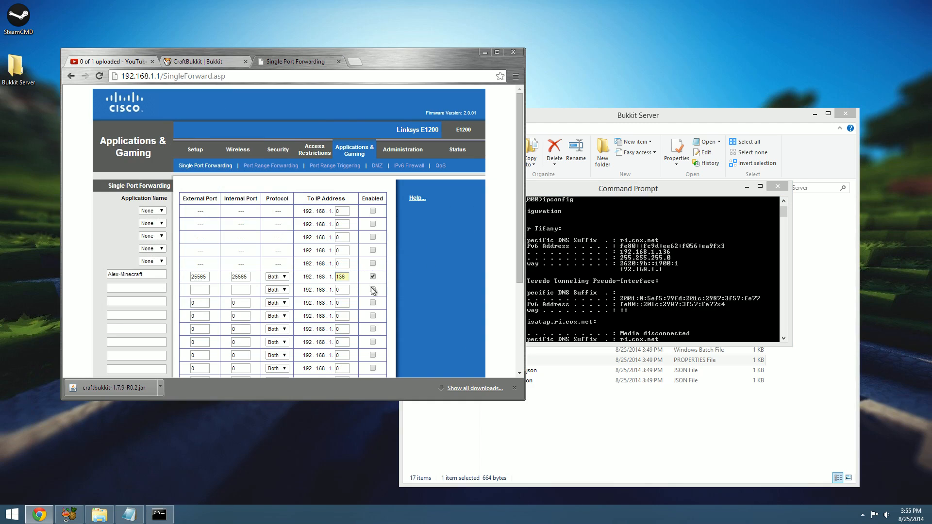
scroll(381, 265, down, 3)
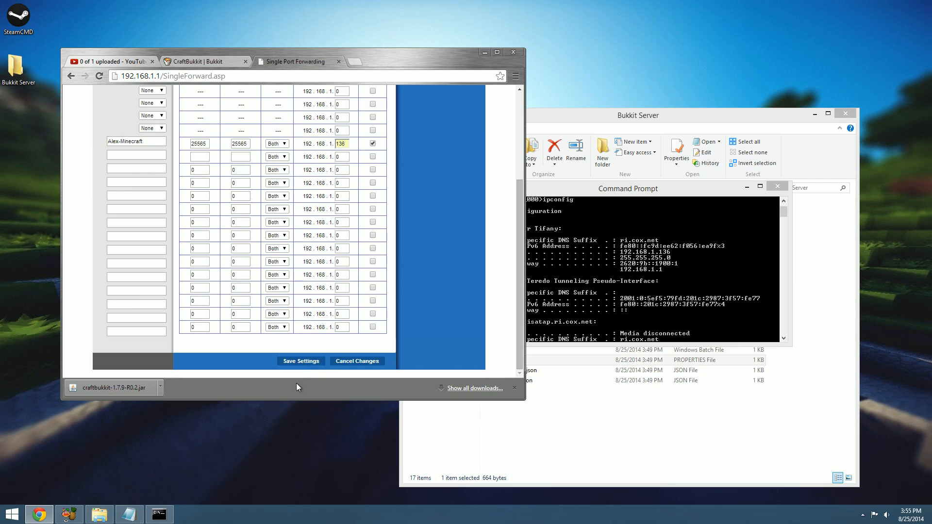
click(301, 362)
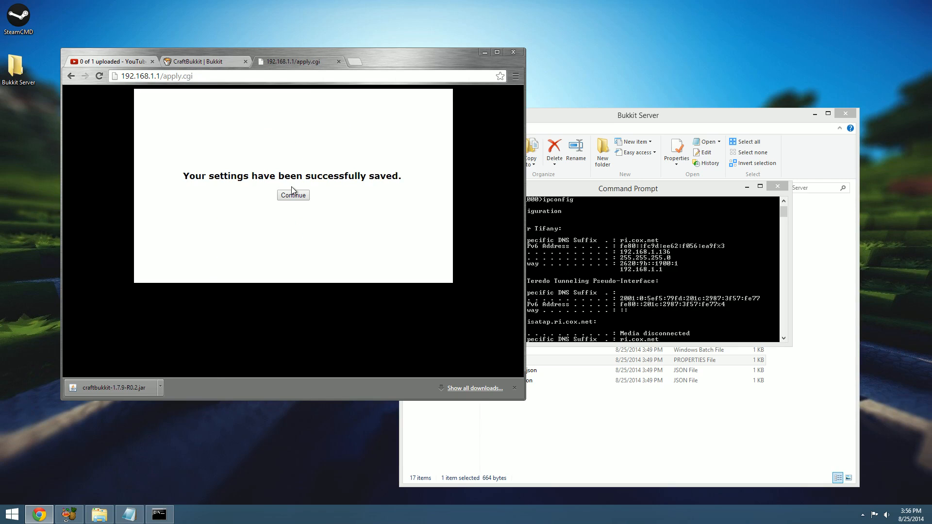
click(292, 195)
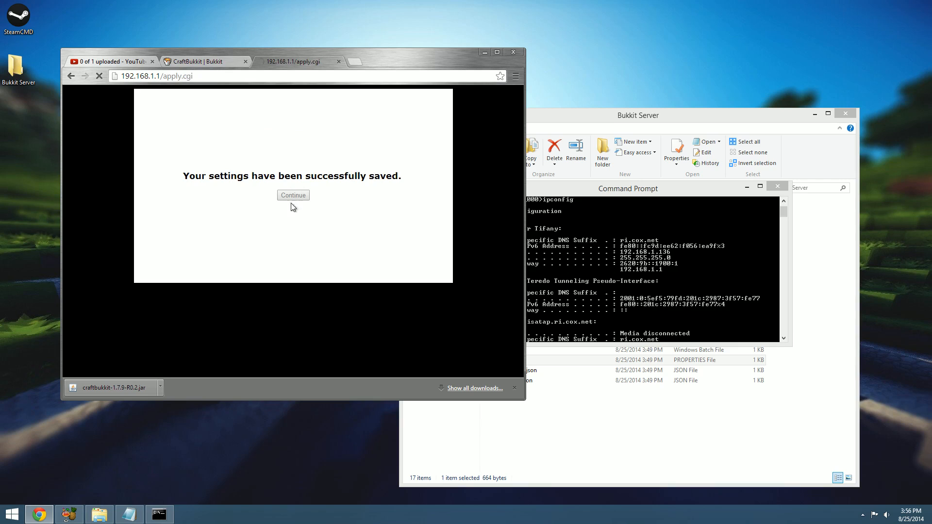
Close the router and CraftBukkit tabs, minimise Chrome and close Command Prompt, leaving the Bukkit Server folder window moved into clear view
click(339, 62)
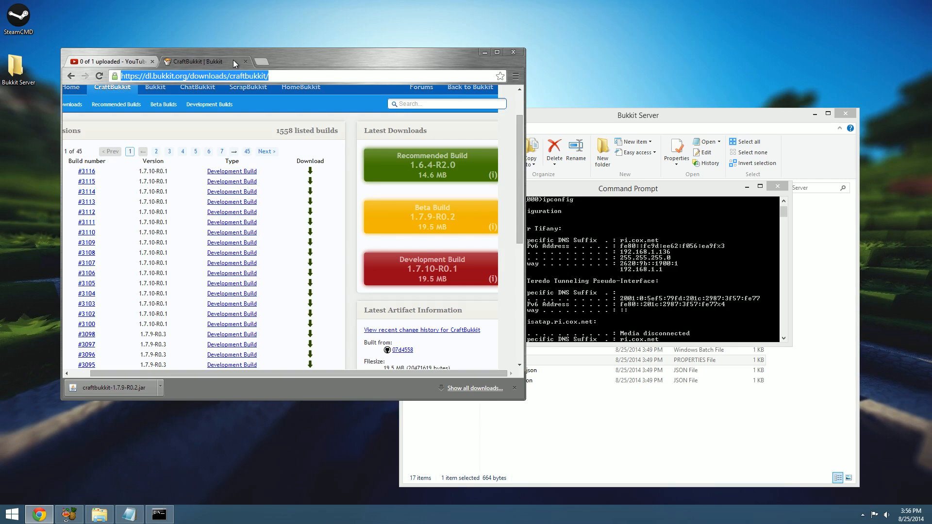
click(245, 62)
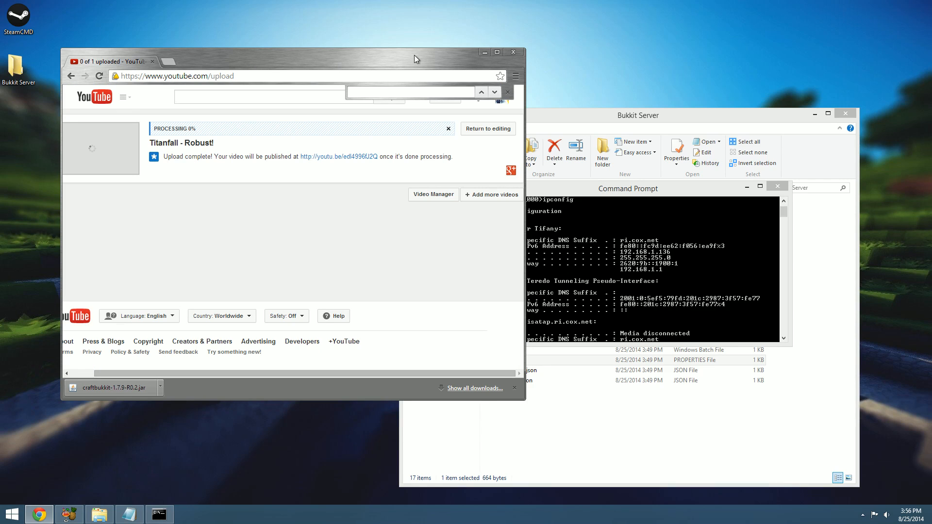
click(484, 53)
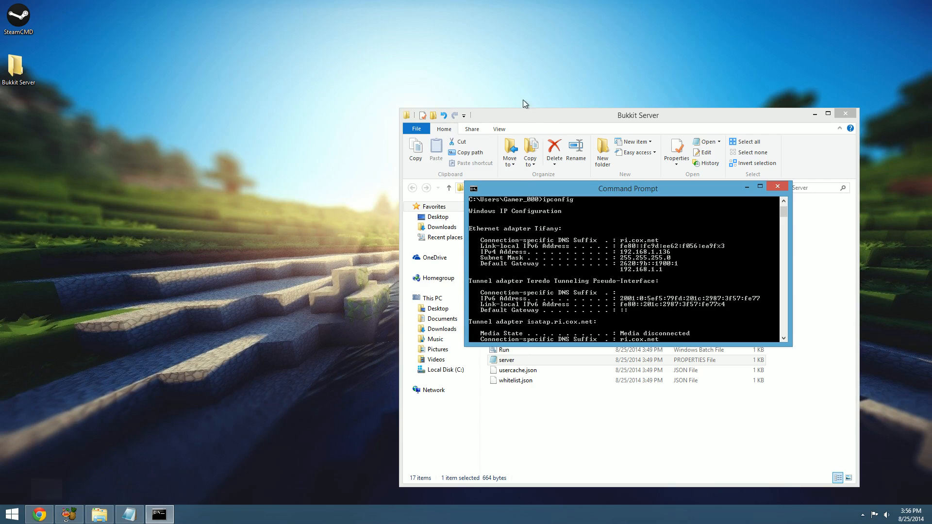
click(778, 185)
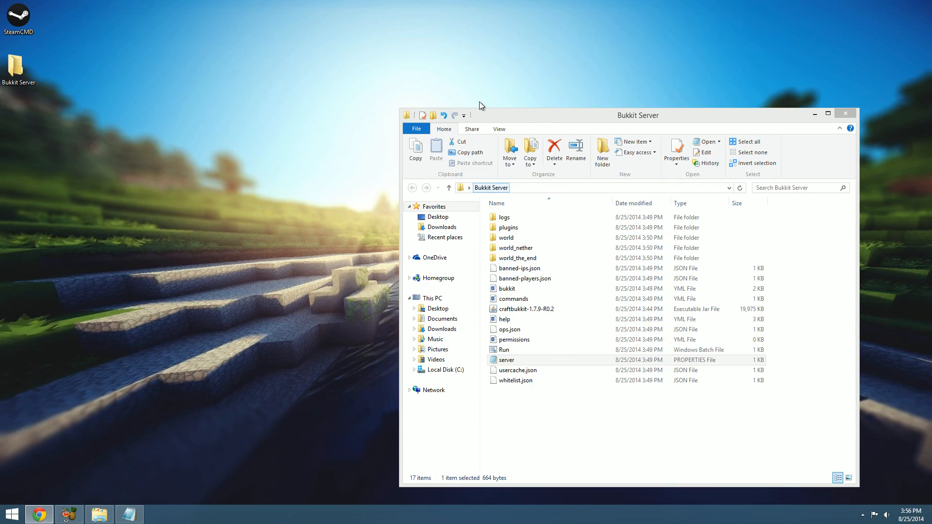
drag(633, 118, 394, 53)
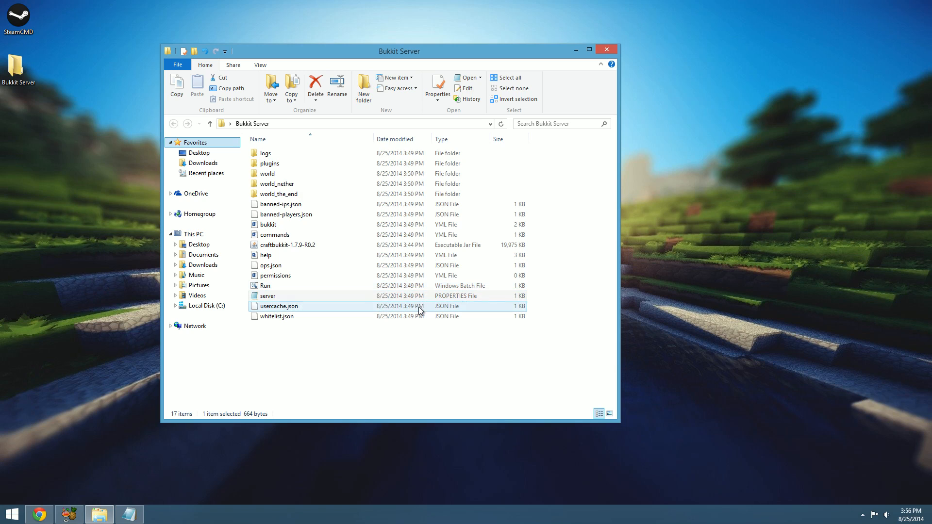
Start the server with the Run batch file, review its startup log and minimise the console
click(424, 285)
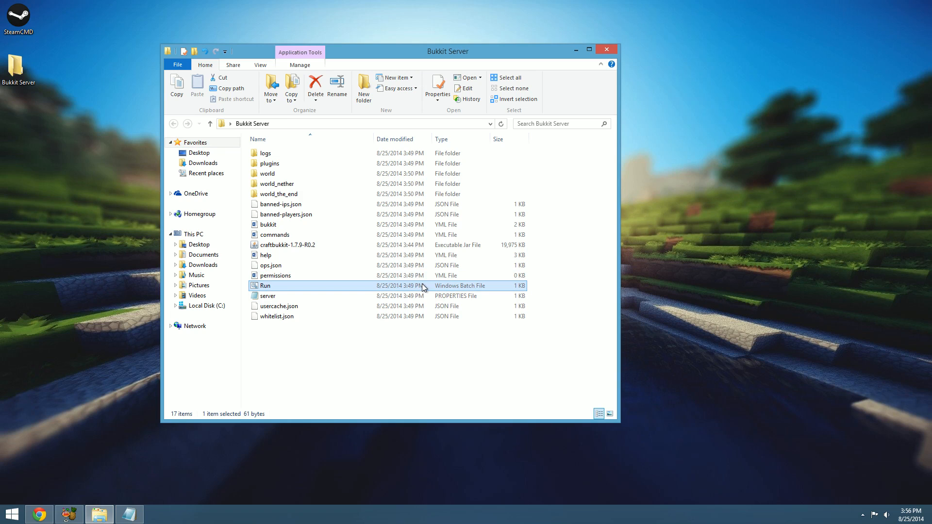
double_click(475, 286)
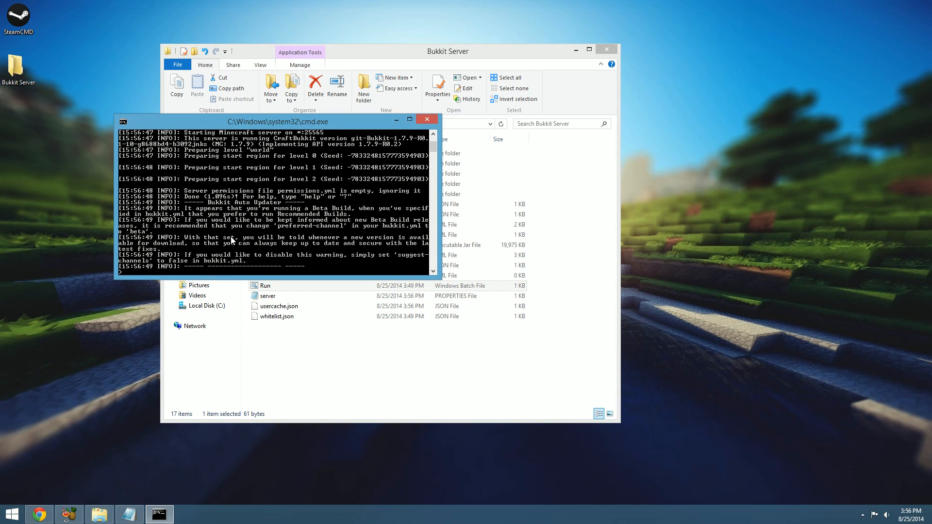
scroll(231, 237, down, 1)
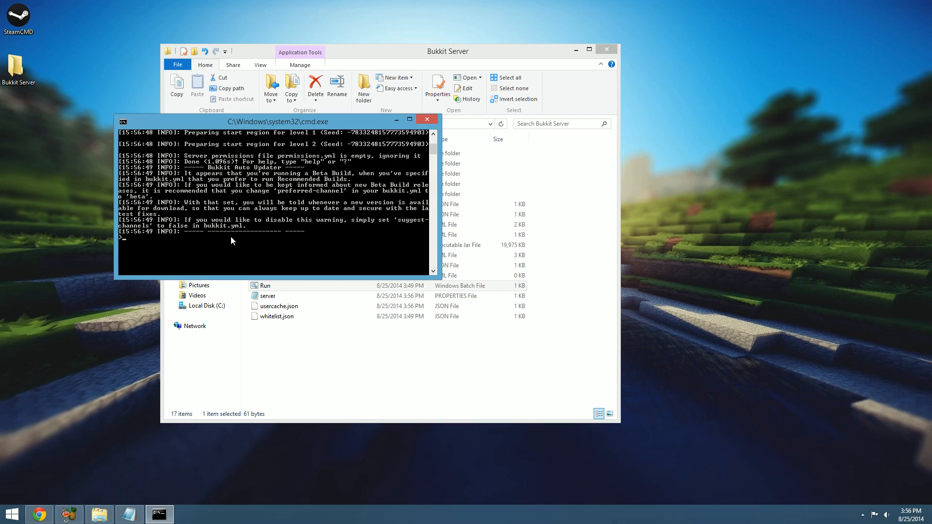
scroll(231, 238, up, 3)
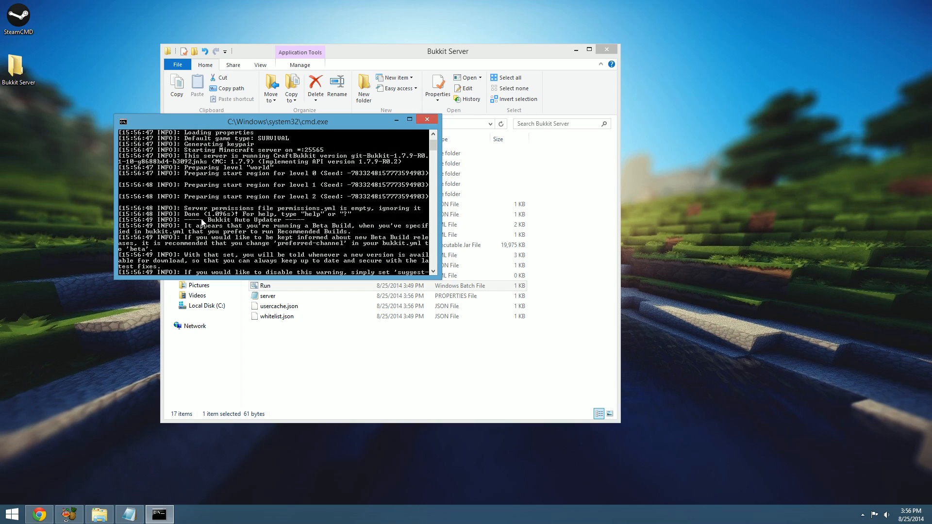
scroll(200, 217, down, 2)
scroll(200, 217, up, 1)
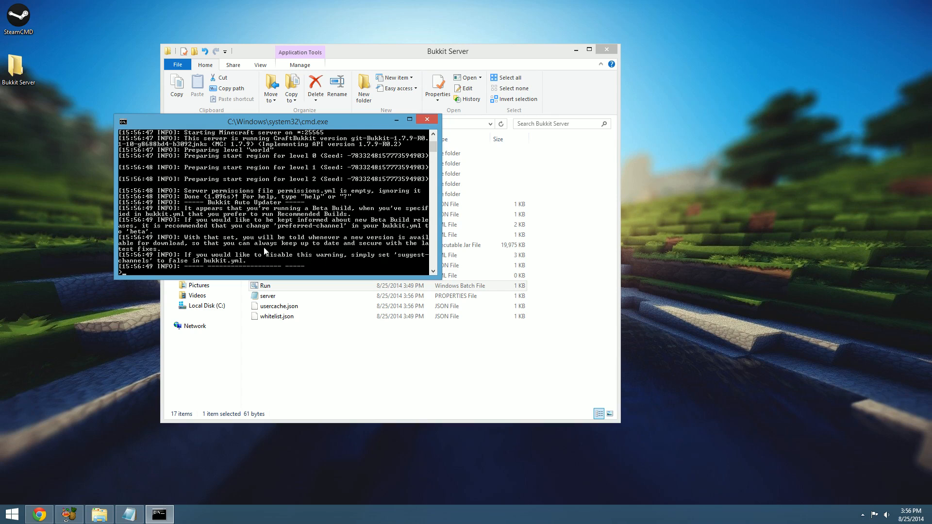
click(396, 119)
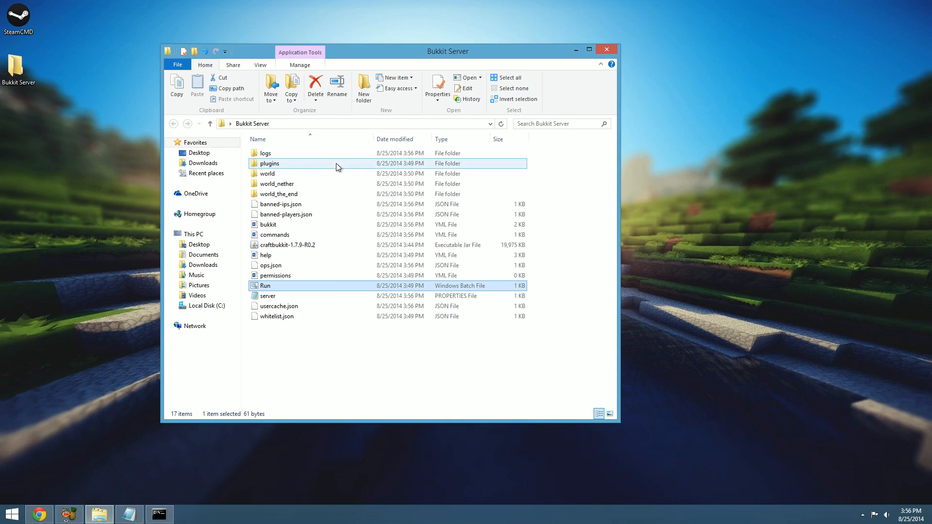
Look inside the server's plugins folder and return to the Bukkit Server folder
click(306, 165)
double_click(305, 165)
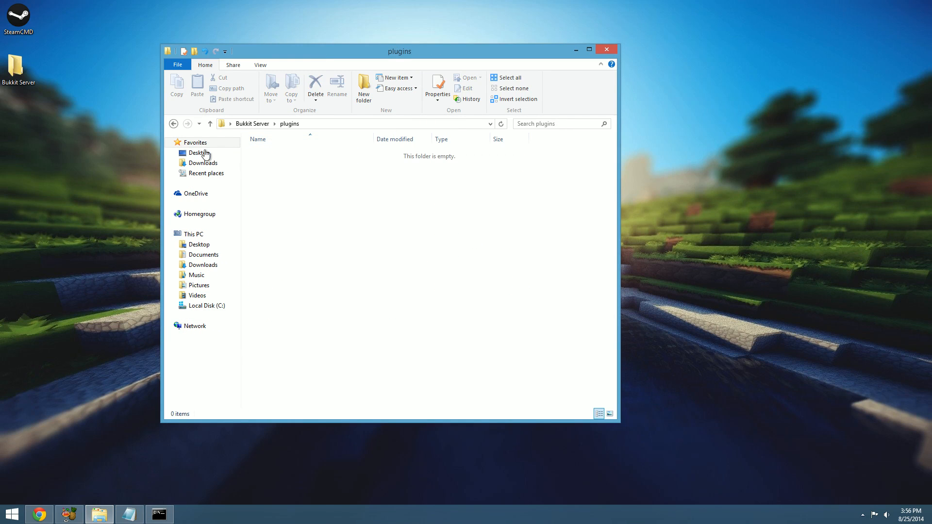
click(174, 123)
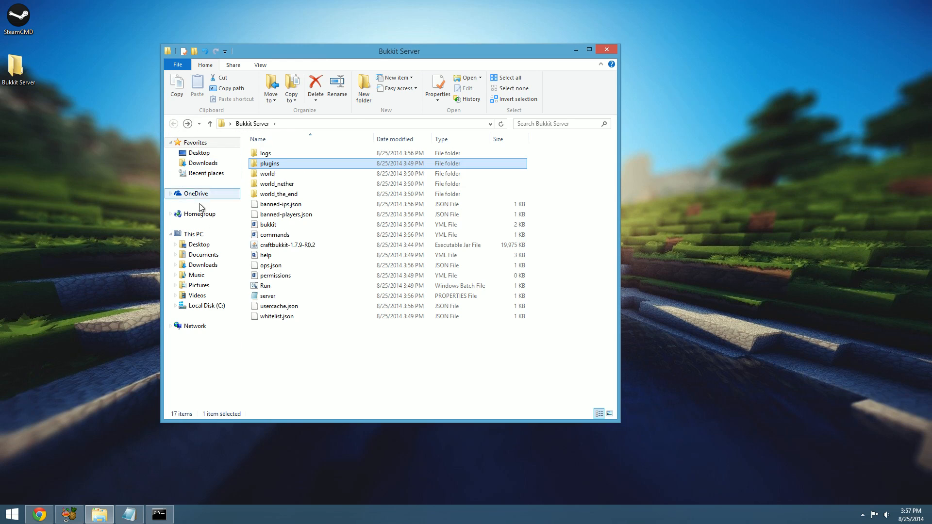
Find and open the Minecraft launcher, start the game with the Forge_ profile and open the multiplayer server list
key(super)
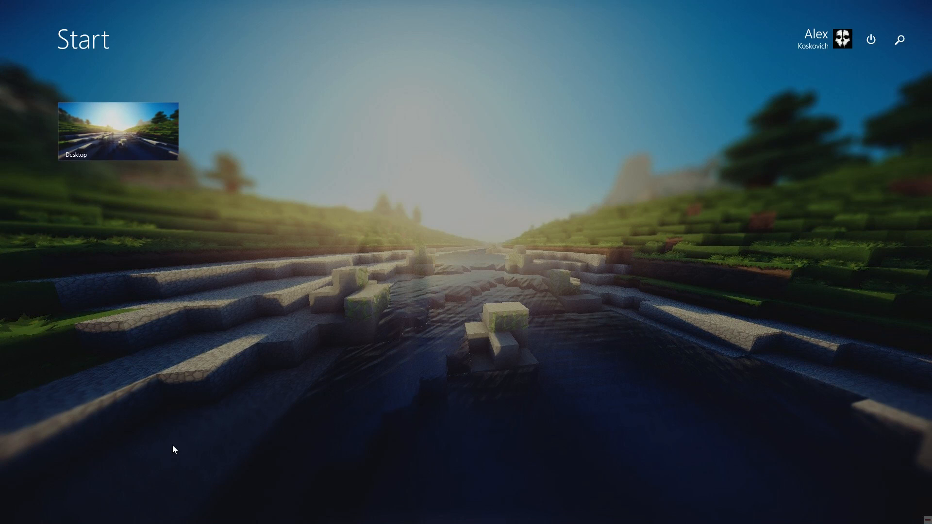
text(minecraft)
click(800, 102)
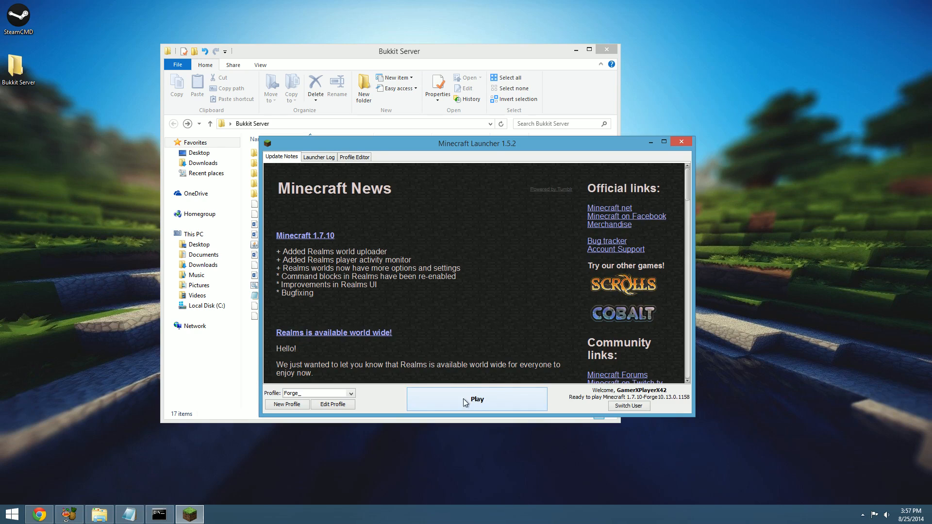
click(459, 404)
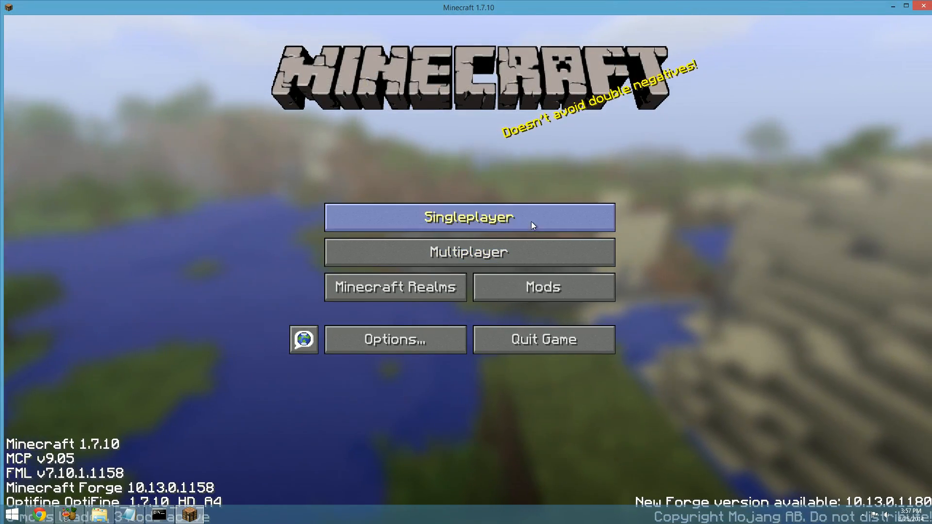
click(505, 249)
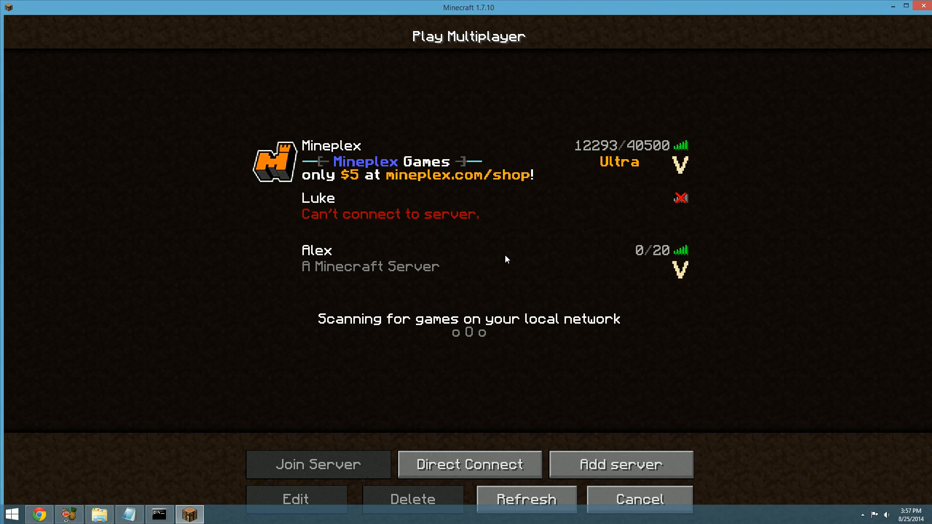
Inspect the address of the existing entry for the own server, and delete that entry from the multiplayer list
click(649, 278)
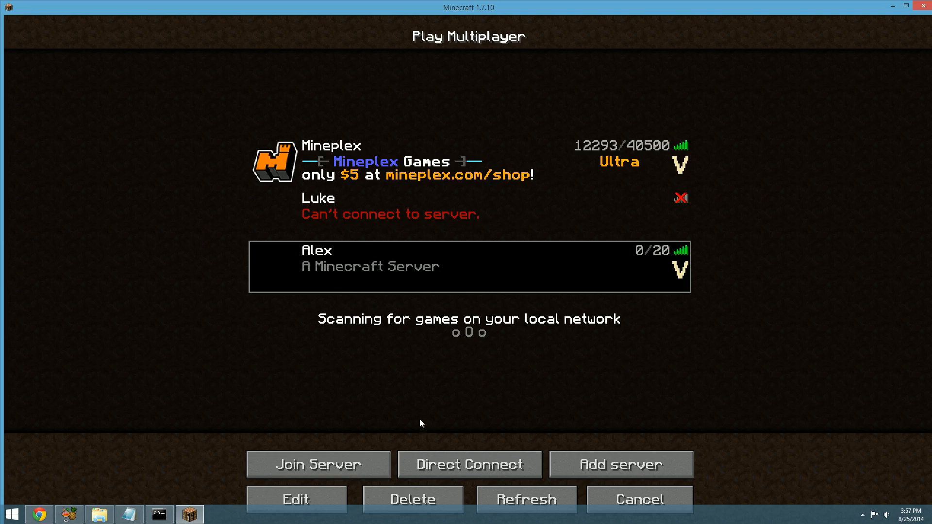
click(302, 501)
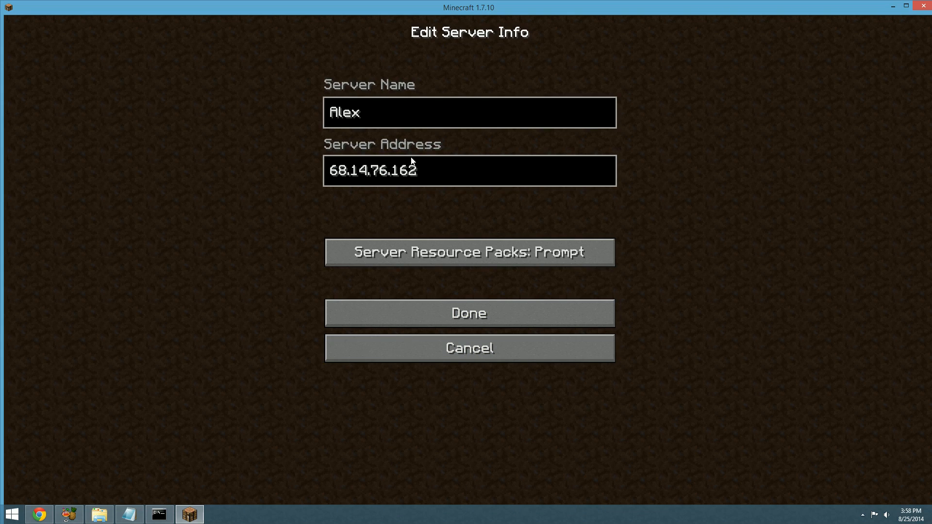
click(431, 171)
key(alt+Tab)
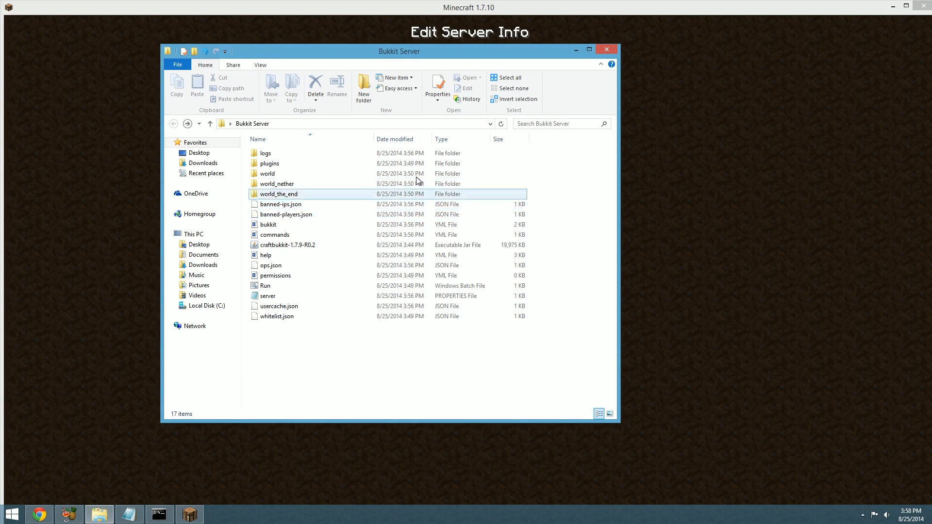
key(alt+Tab)
click(498, 359)
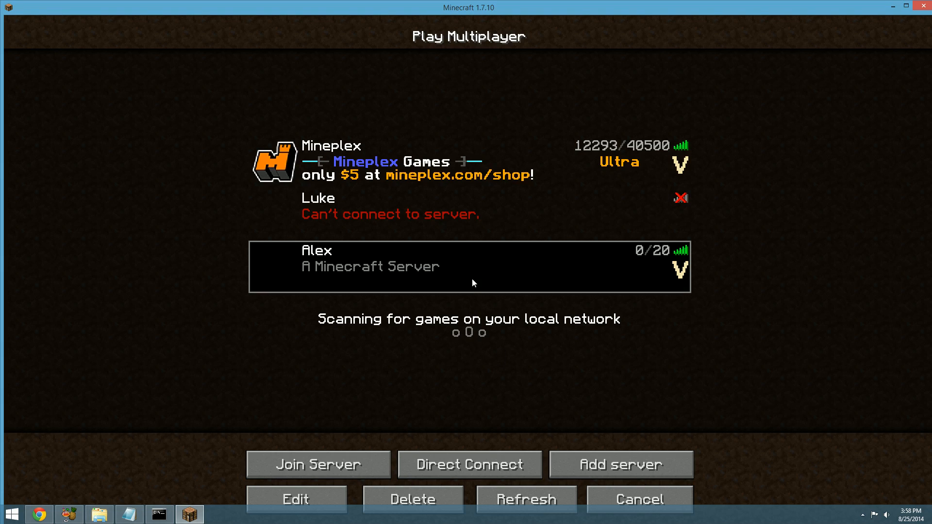
click(414, 500)
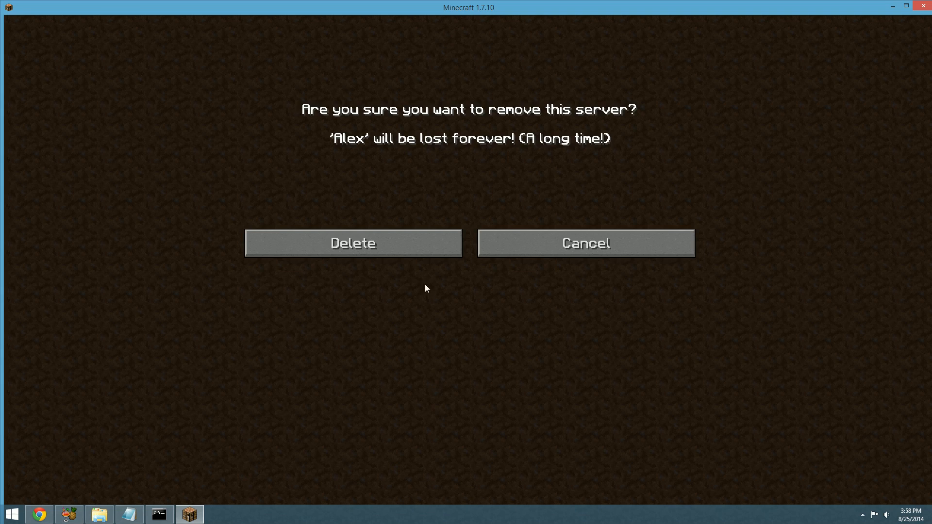
click(425, 252)
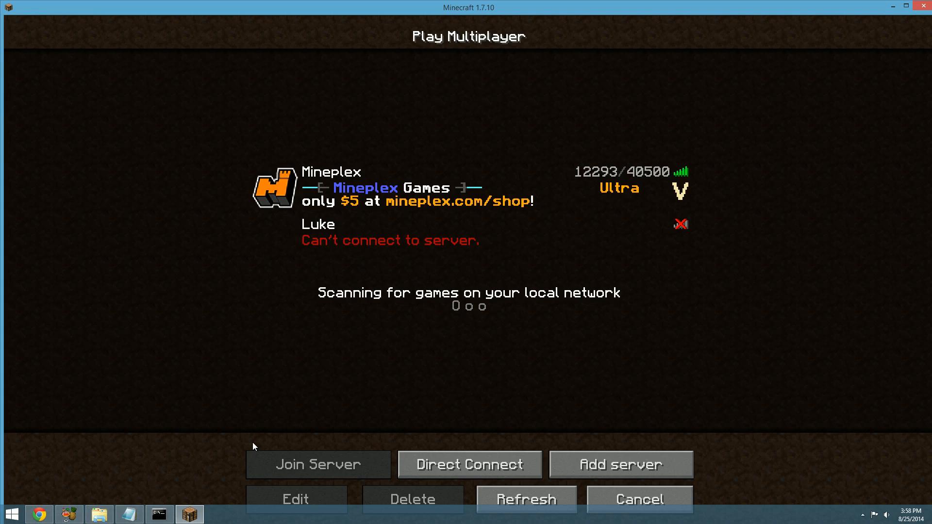
Switch to Chrome, search Google for "what is my ip" and copy the public IP address
click(39, 514)
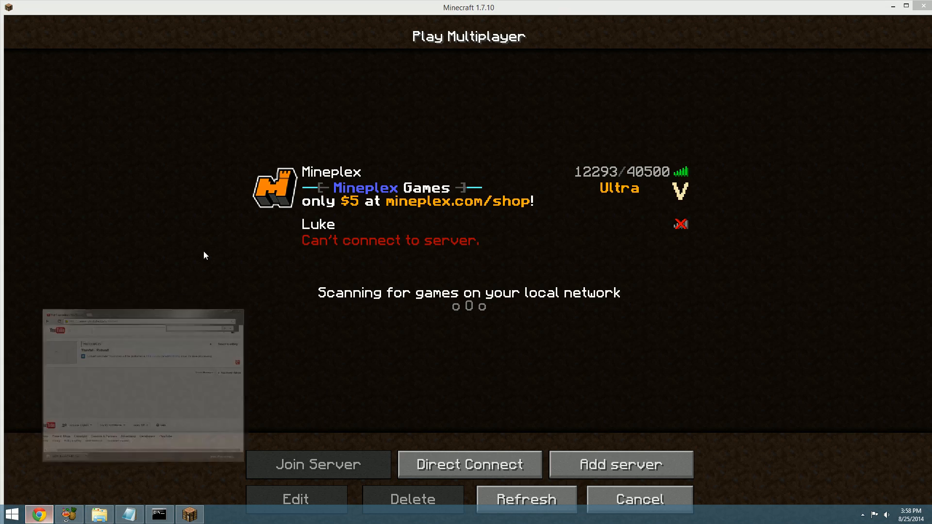
click(169, 62)
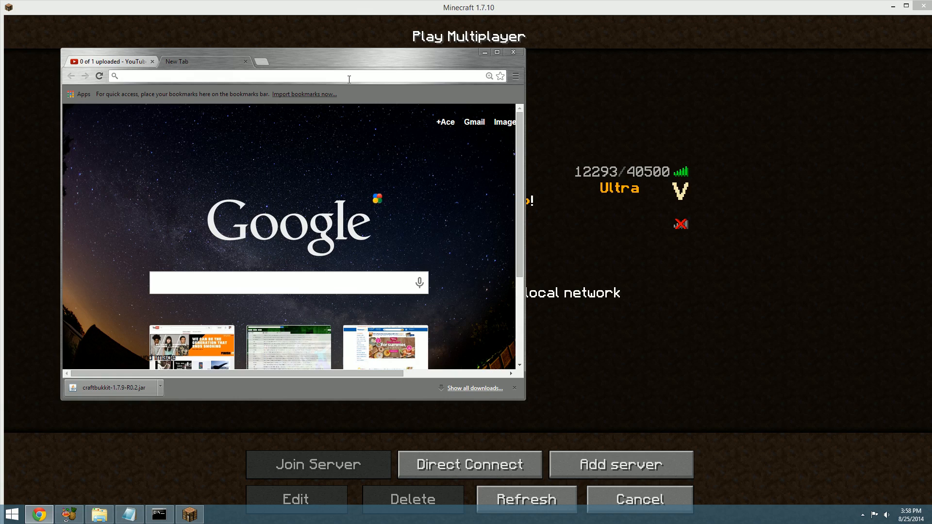
text(what is my ip)
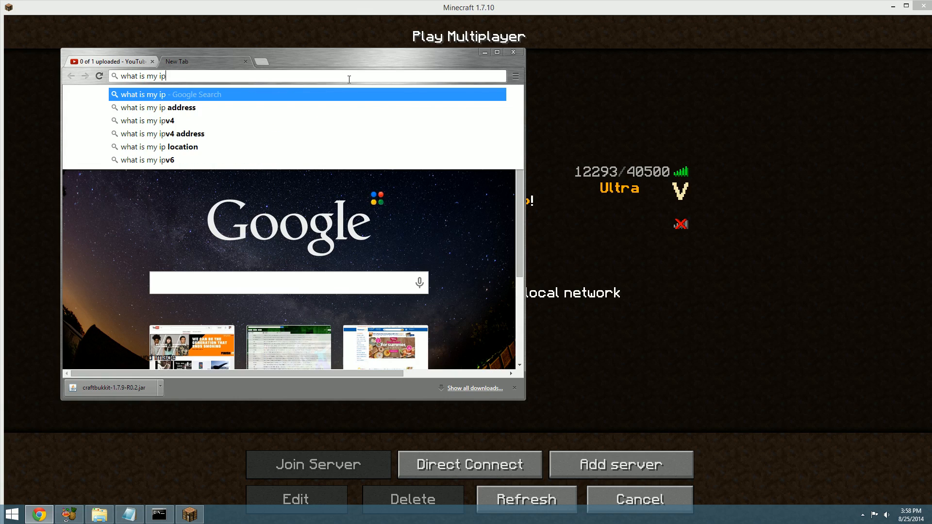
key(Return)
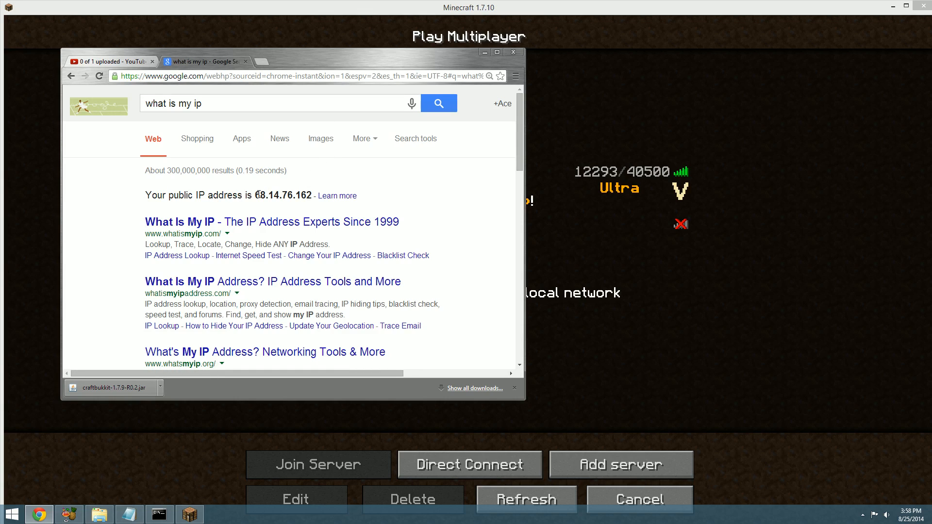
drag(258, 195, 313, 196)
key(ctrl+c)
Add a Minecraft multiplayer entry named with the owner's first name, using the copied public IP as its server address
click(491, 467)
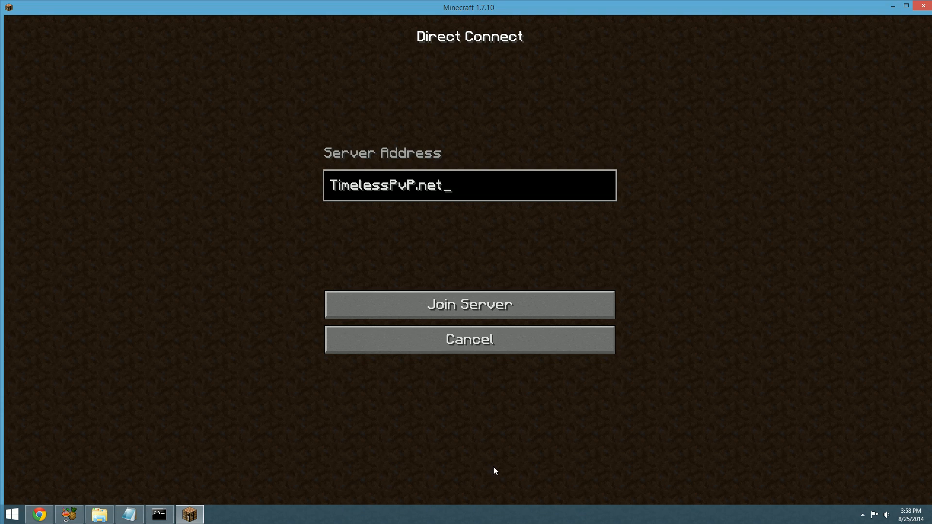
click(535, 348)
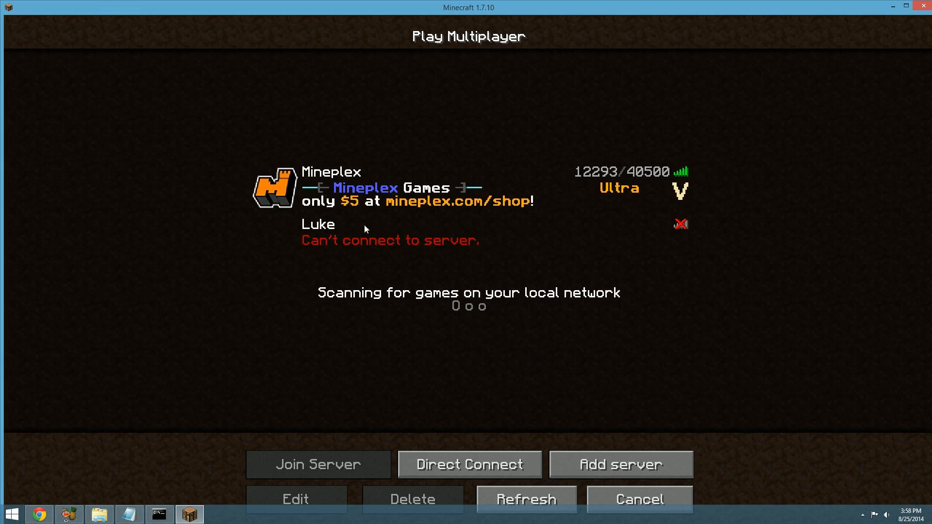
click(626, 463)
key(BackSpace)
key(BackSpace)
key(BackSpace)
key(BackSpace)
key(BackSpace)
key(BackSpace)
key(BackSpace)
key(BackSpace)
key(BackSpace)
key(BackSpace)
key(BackSpace)
key(BackSpace)
key(BackSpace)
key(BackSpace)
key(BackSpace)
key(BackSpace)
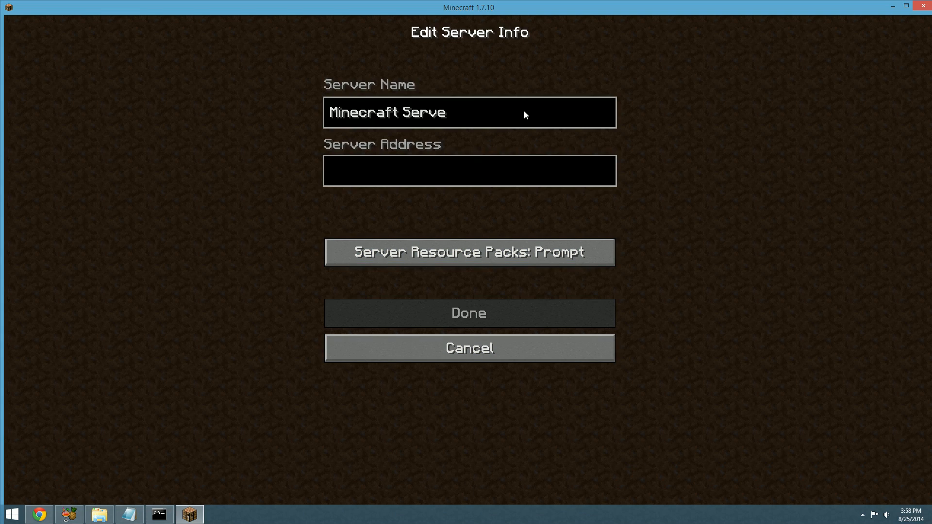
text(Alex)
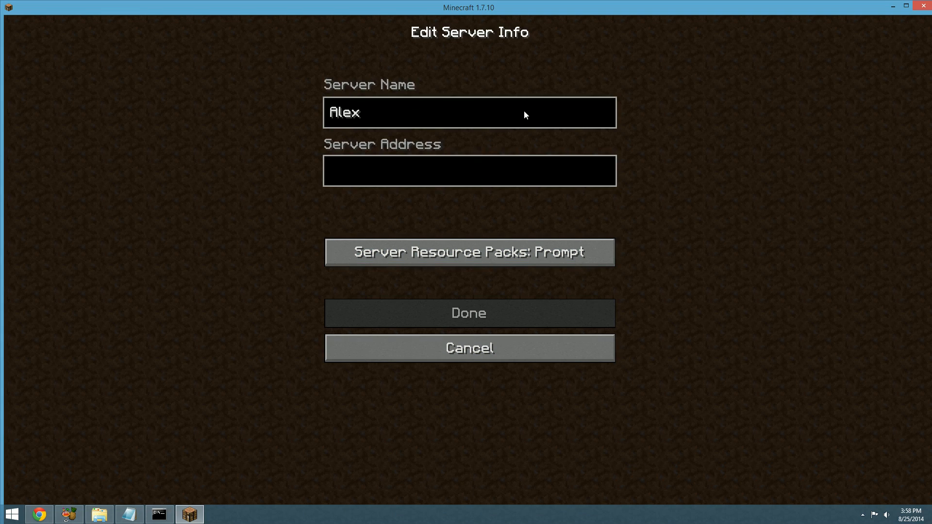
click(503, 162)
key(ctrl+v)
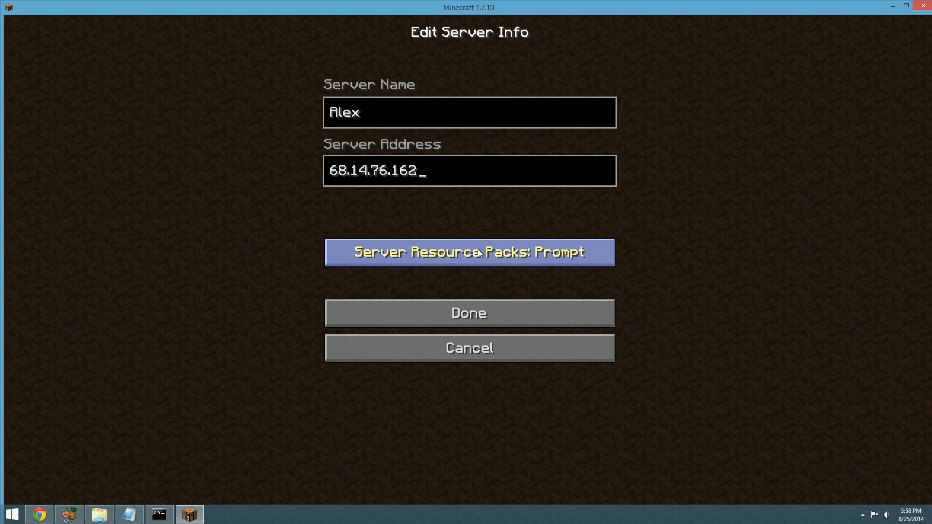
click(462, 321)
Join the newly added server and walk forward through its world to test the connection
double_click(505, 276)
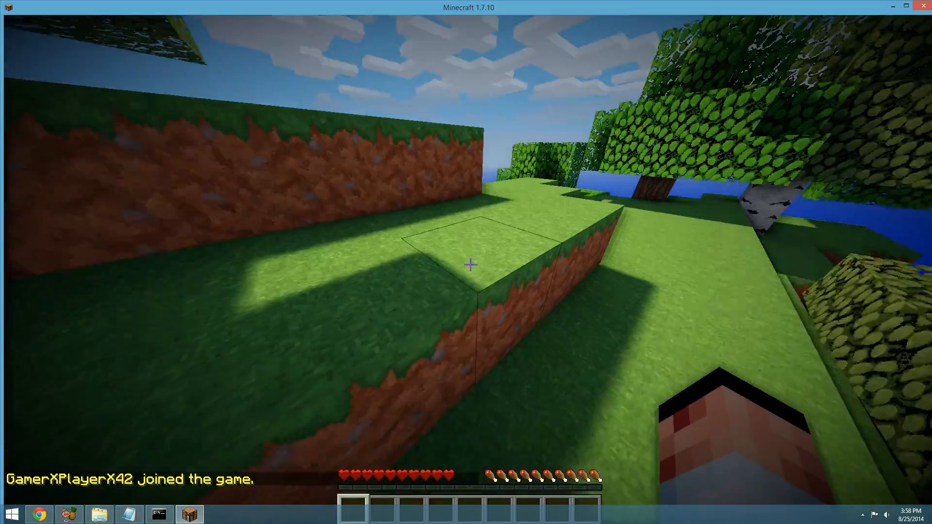
key(w)
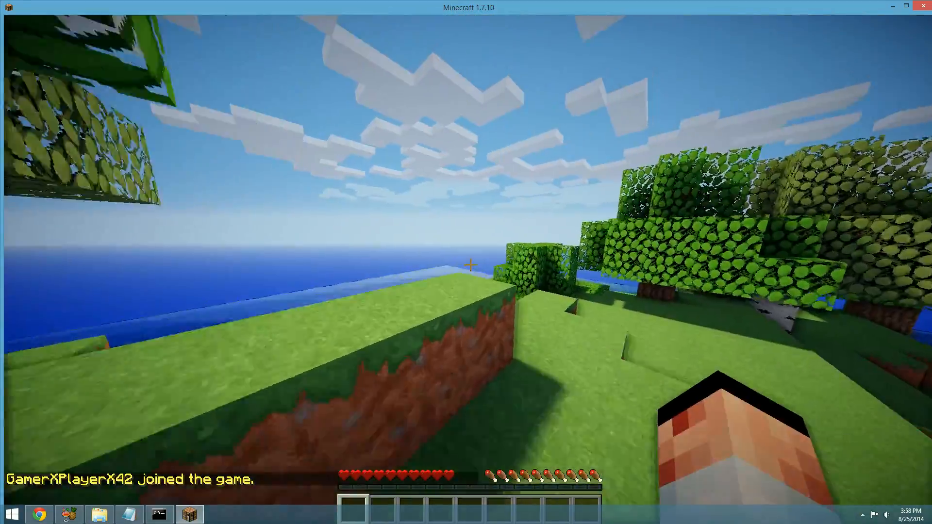
key(w)
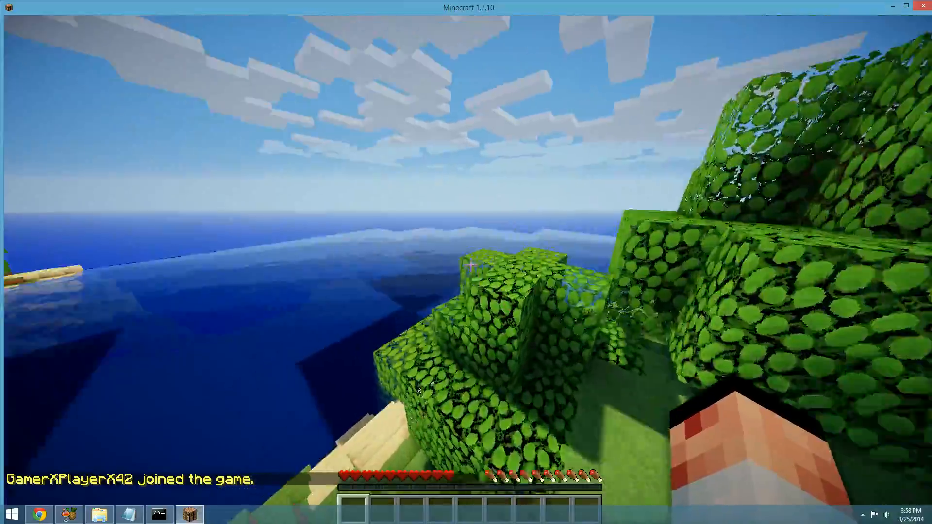
key(w)
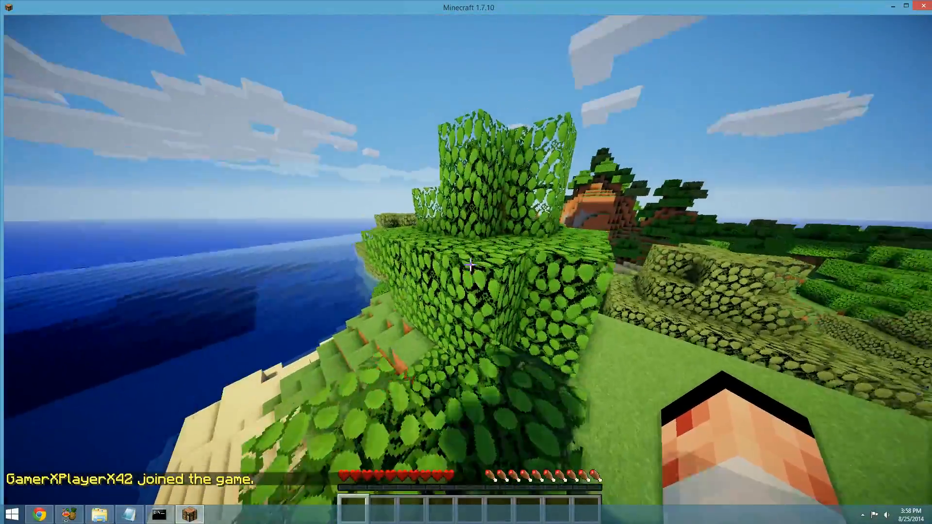